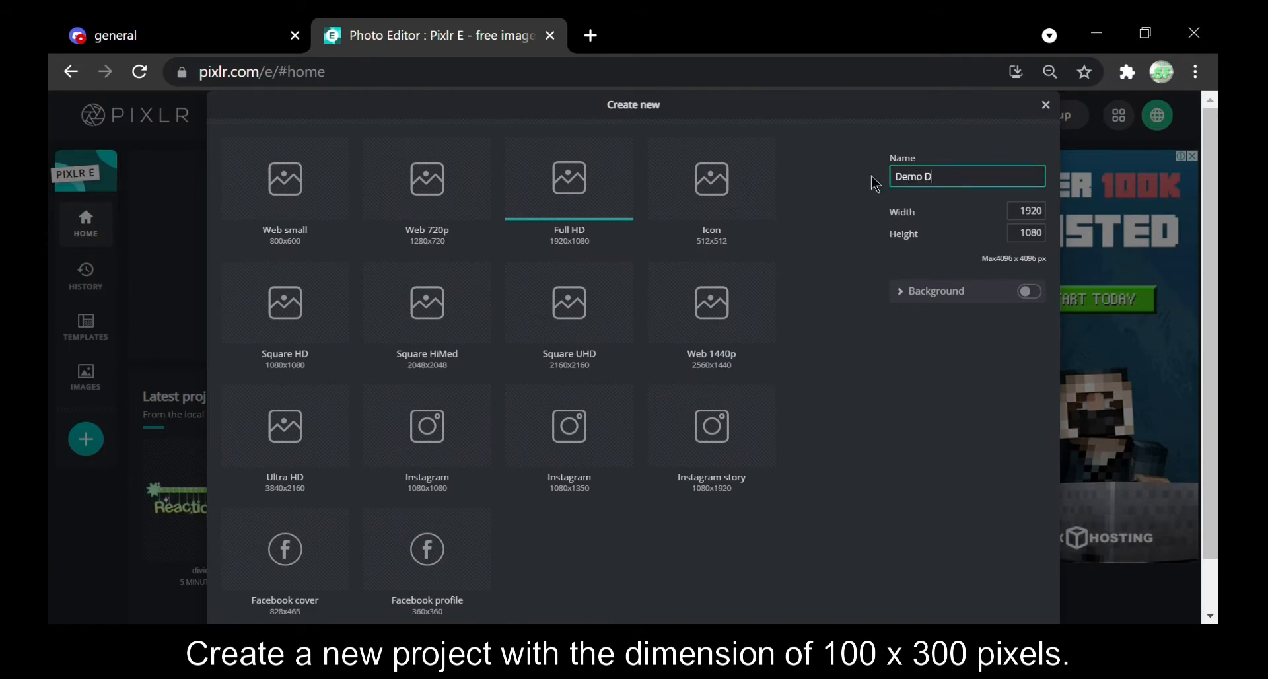
- Create a new transparent project named Demo Divider, 1000 pixels wide and 300 pixels high
{"action": "type", "text": "Demo Divider"}
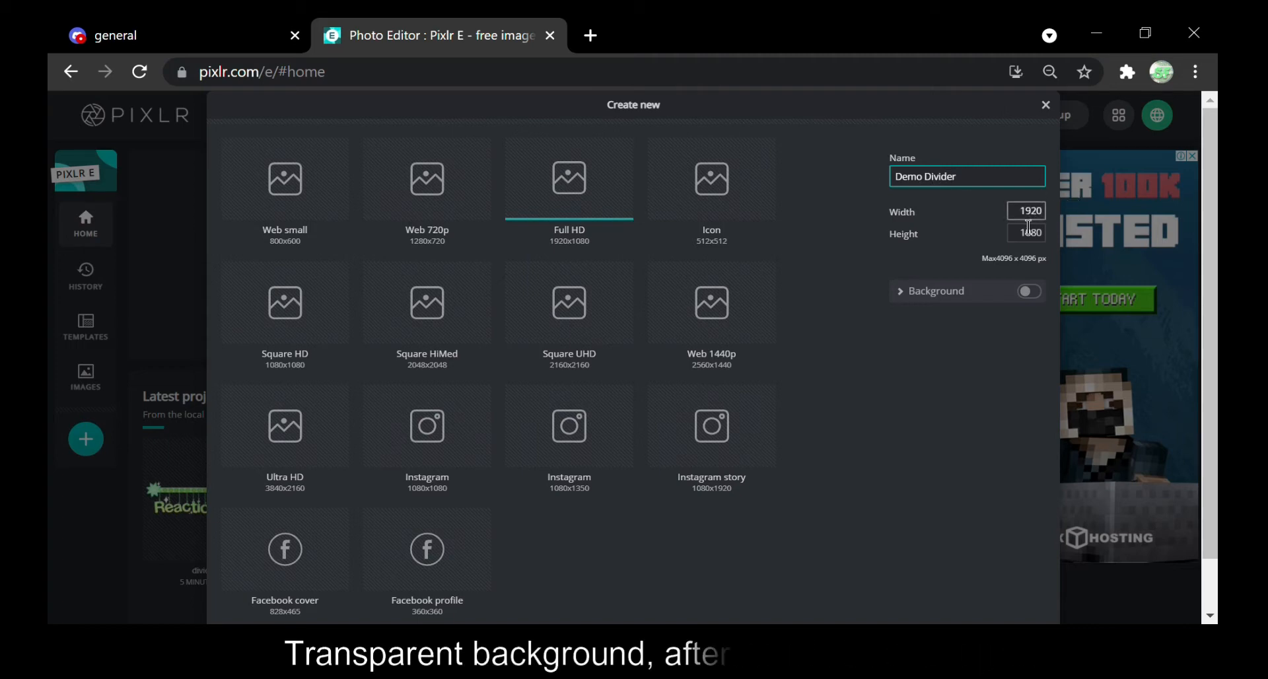
{"action": "left_click", "coordinate": [1044, 213]}
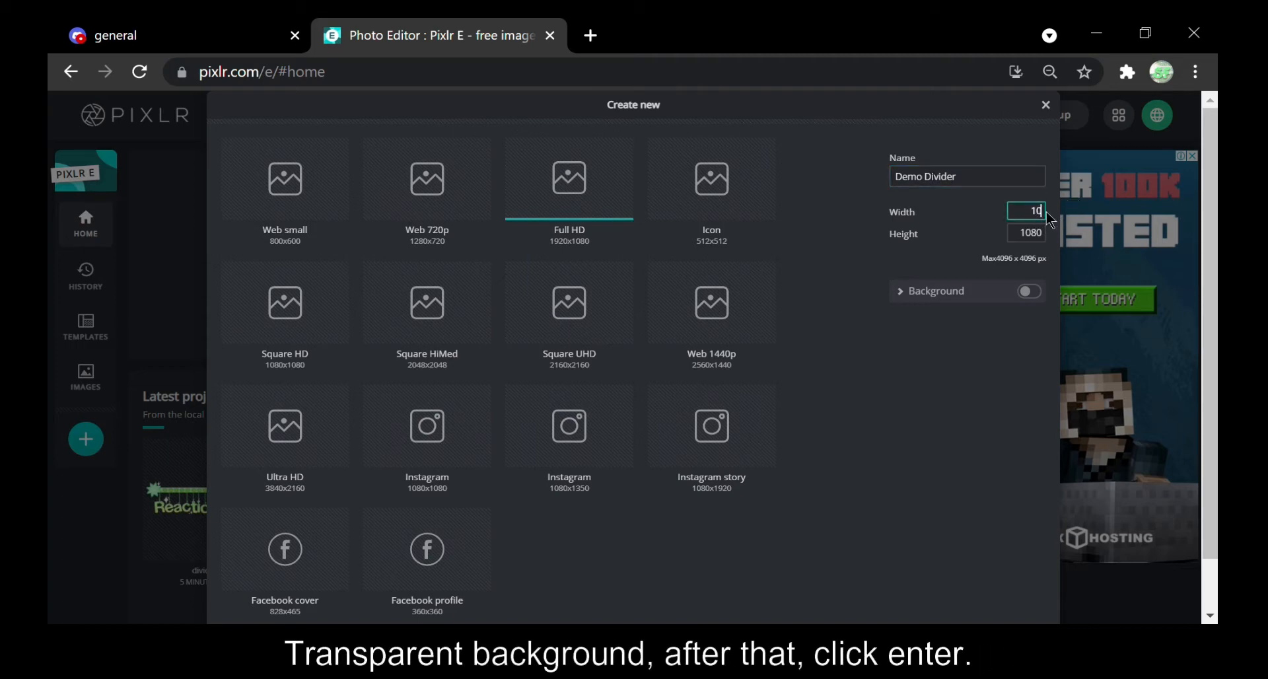
{"action": "key", "text": "Tab"}
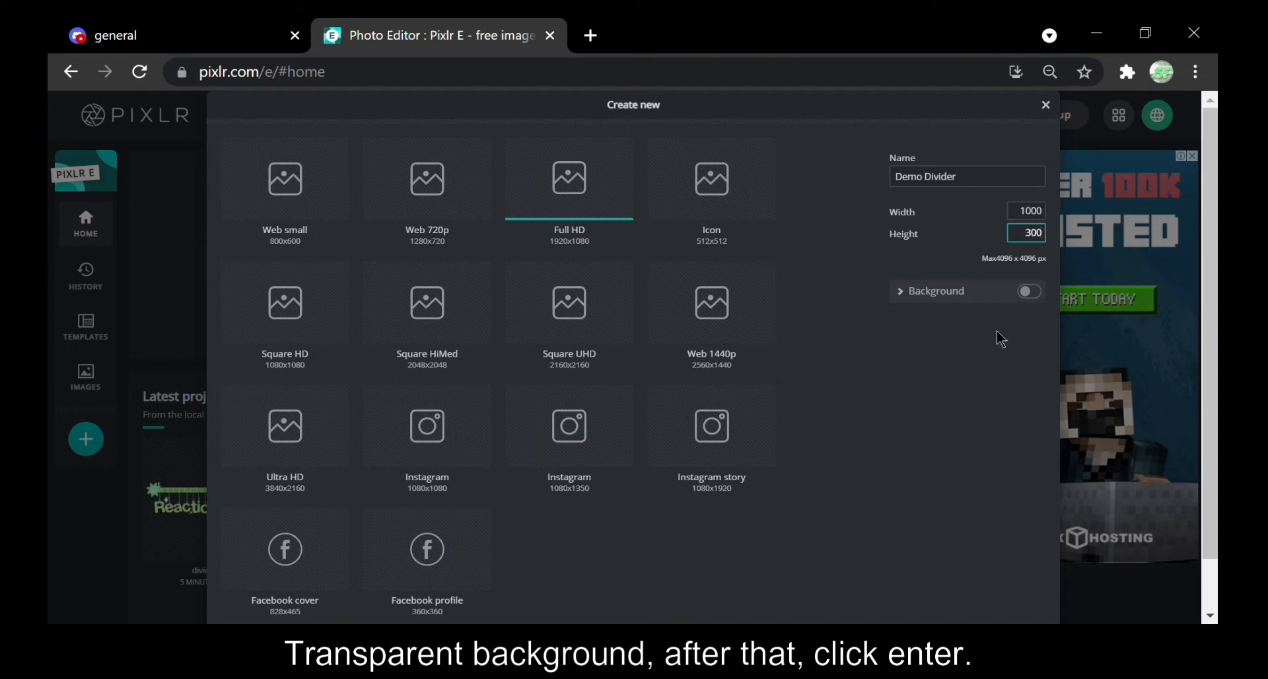
{"action": "scroll", "coordinate": [984, 390], "scroll_direction": "down", "scroll_amount": 1}
{"action": "left_click", "coordinate": [1012, 606]}
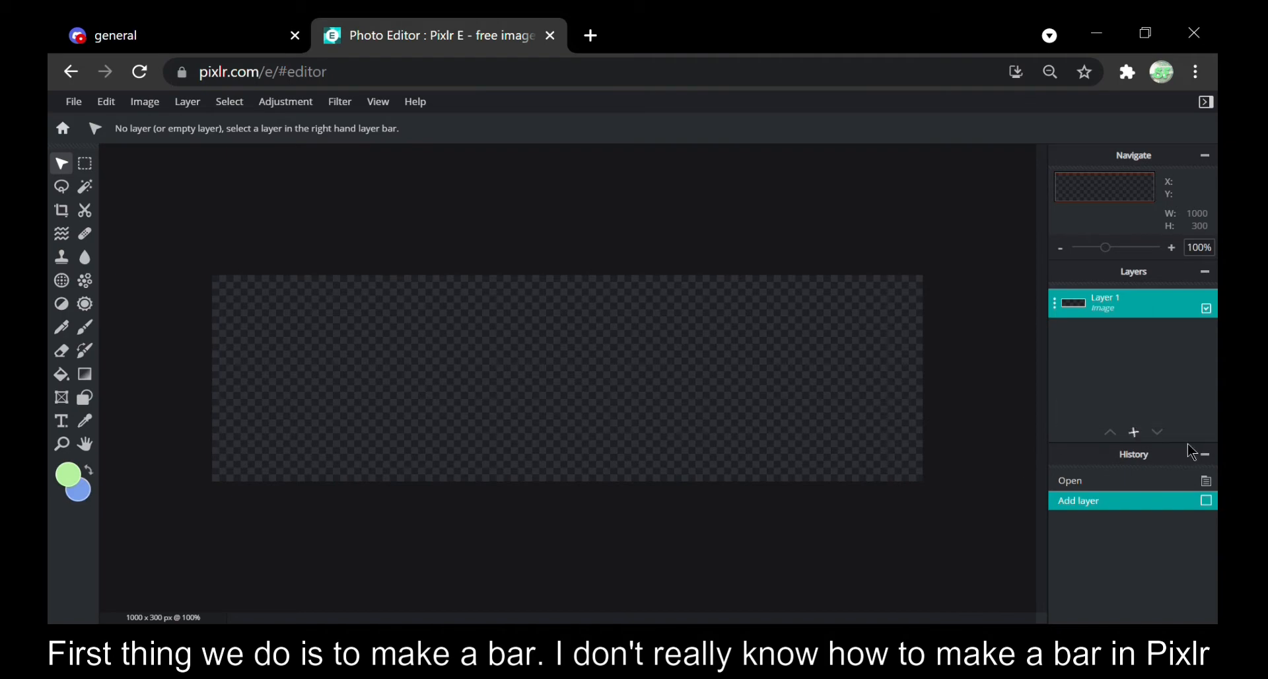
- Add the green bar image as a new layer and move it near the canvas's upper edge, at about Y 36
{"action": "left_click", "coordinate": [1205, 455]}
{"action": "left_click", "coordinate": [1134, 592]}
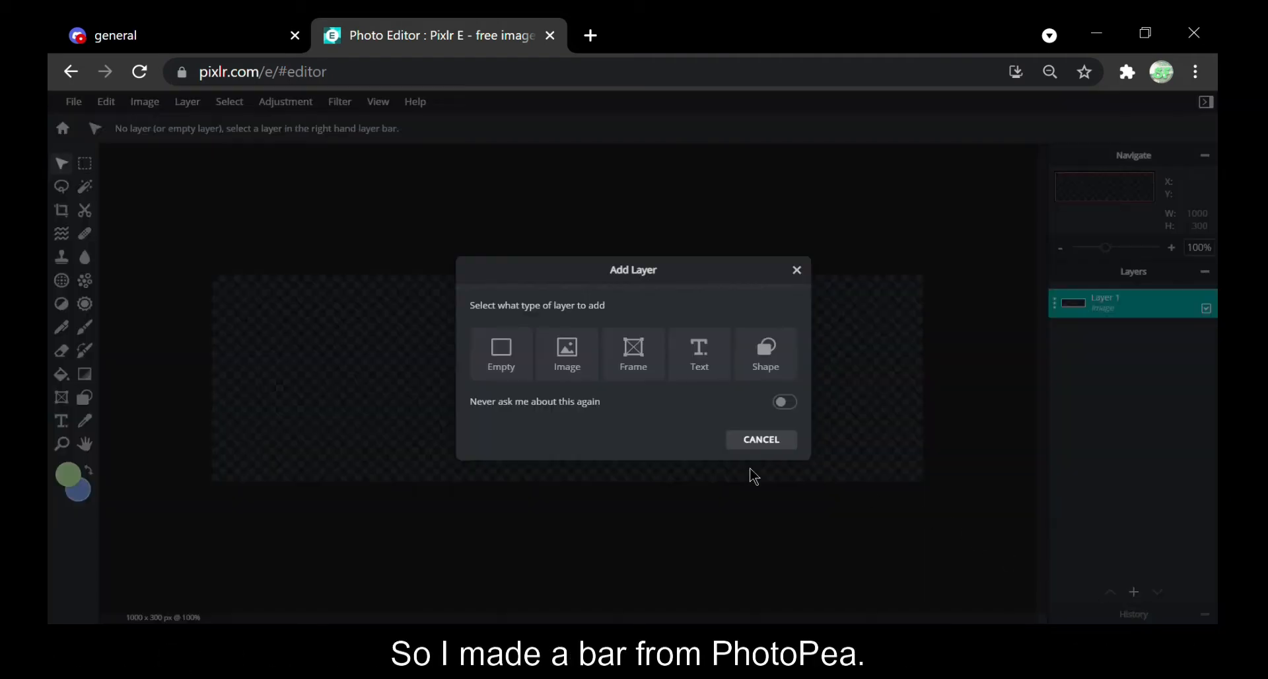
{"action": "left_click", "coordinate": [585, 375]}
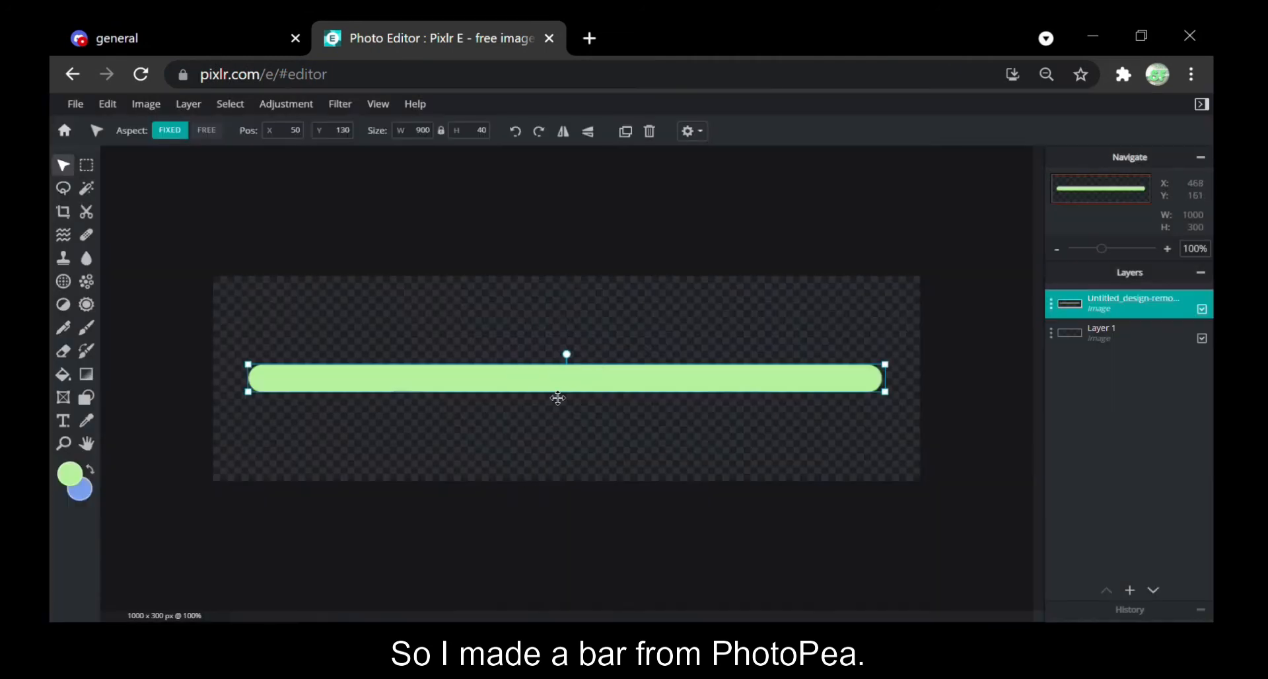
{"action": "left_click_drag", "start_coordinate": [558, 394], "coordinate": [562, 327]}
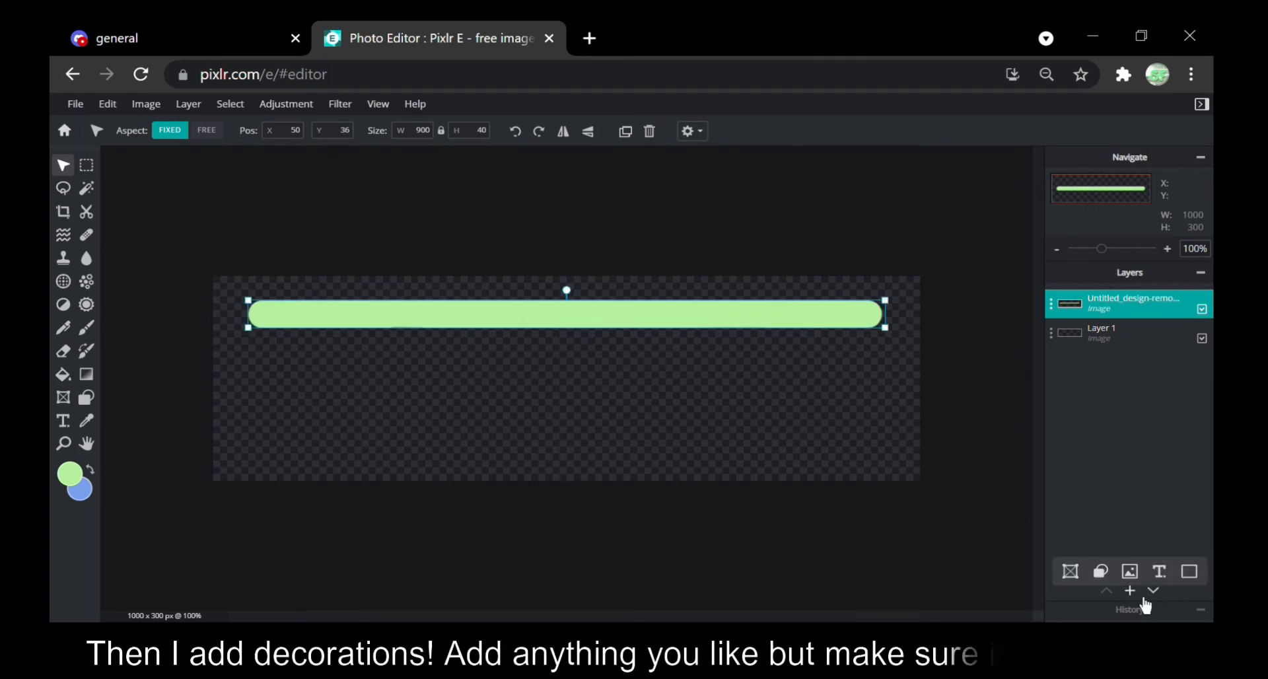
- Add the pink flower image fgh.png, shrink it to about 101 x 104 pixels, and place it slightly rotated over the bar's left end
{"action": "left_click", "coordinate": [1130, 589]}
{"action": "left_click", "coordinate": [583, 375]}
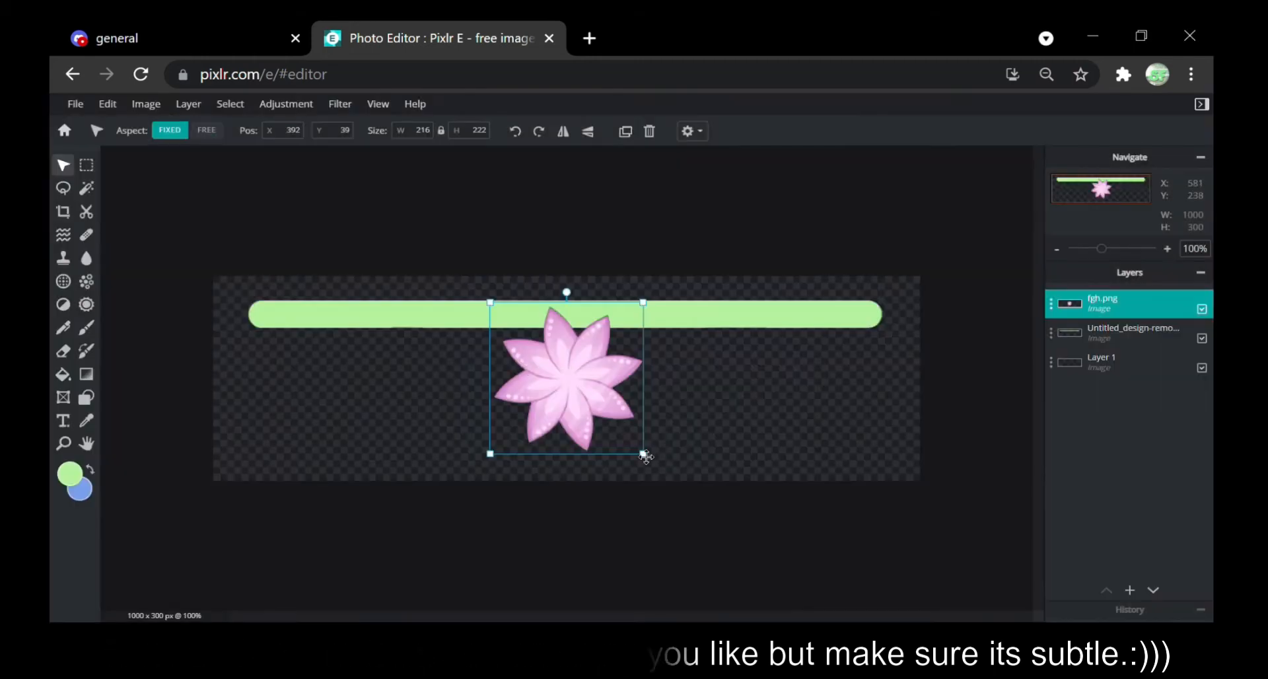
{"action": "left_click_drag", "start_coordinate": [644, 453], "coordinate": [267, 331]}
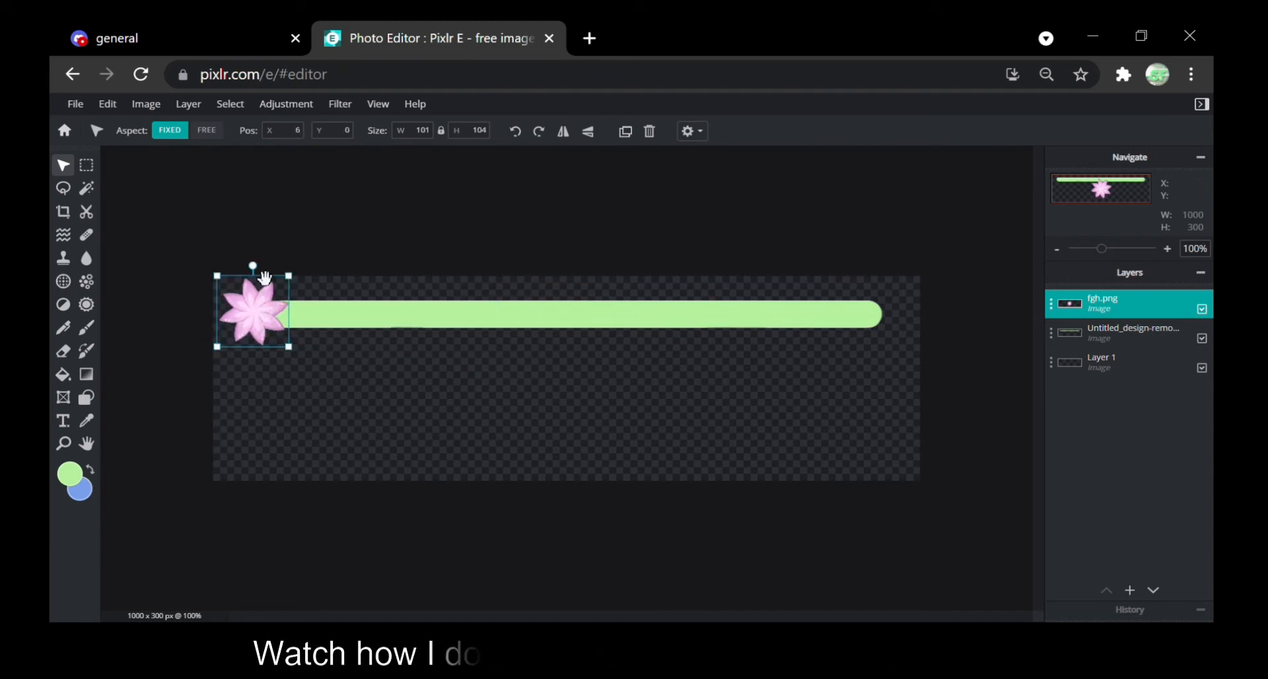
{"action": "left_click_drag", "start_coordinate": [253, 267], "coordinate": [255, 276]}
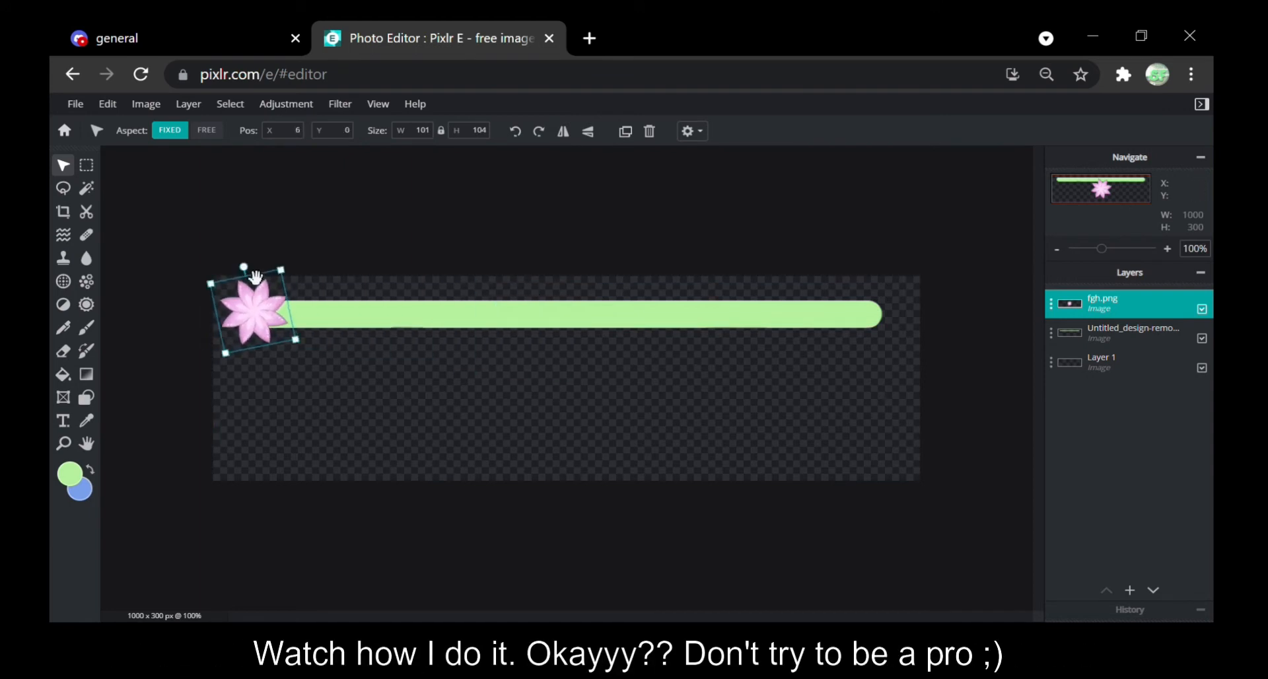
{"action": "left_click_drag", "start_coordinate": [272, 336], "coordinate": [270, 335]}
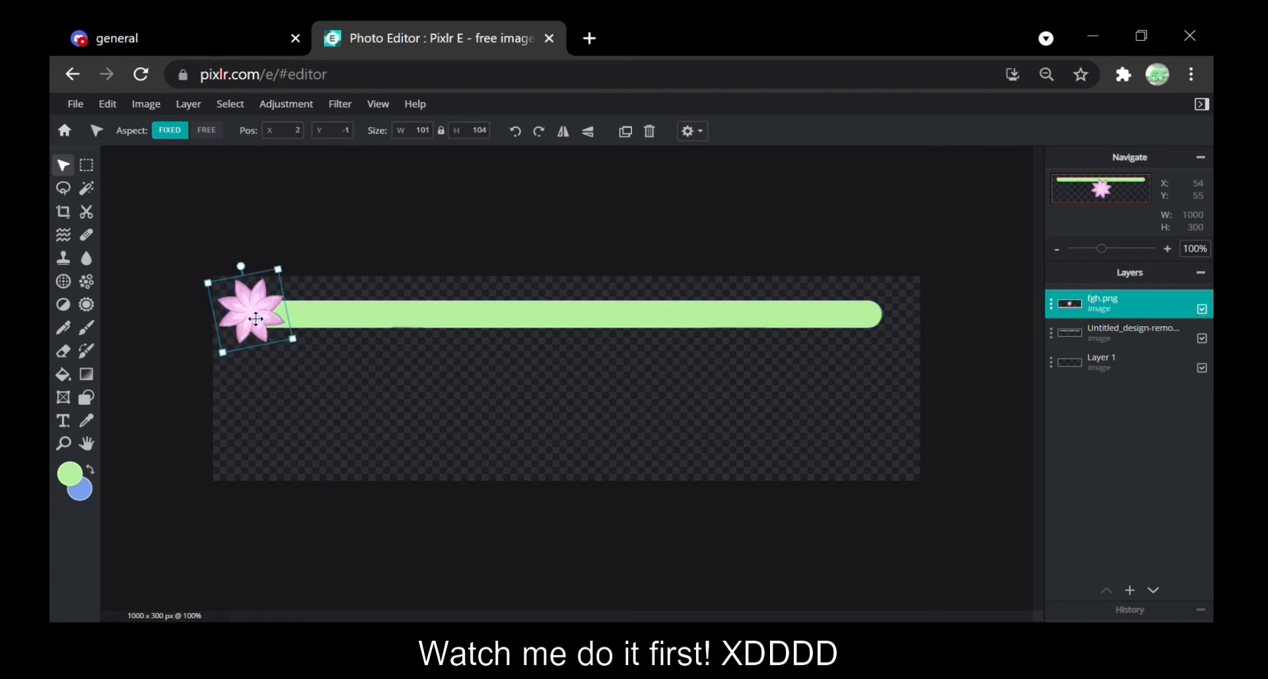
- Recolour the large flower green with Hue & saturation, using hue -146 and a raised saturation
{"action": "left_click", "coordinate": [289, 106]}
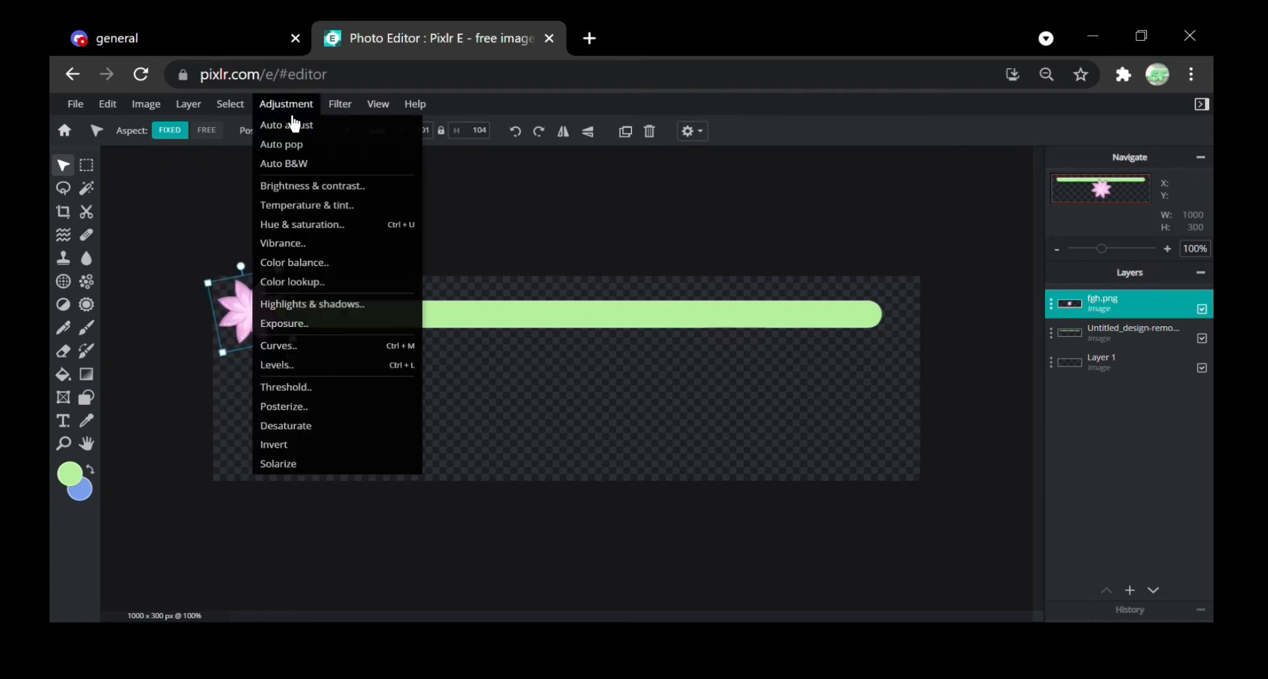
{"action": "left_click", "coordinate": [305, 225]}
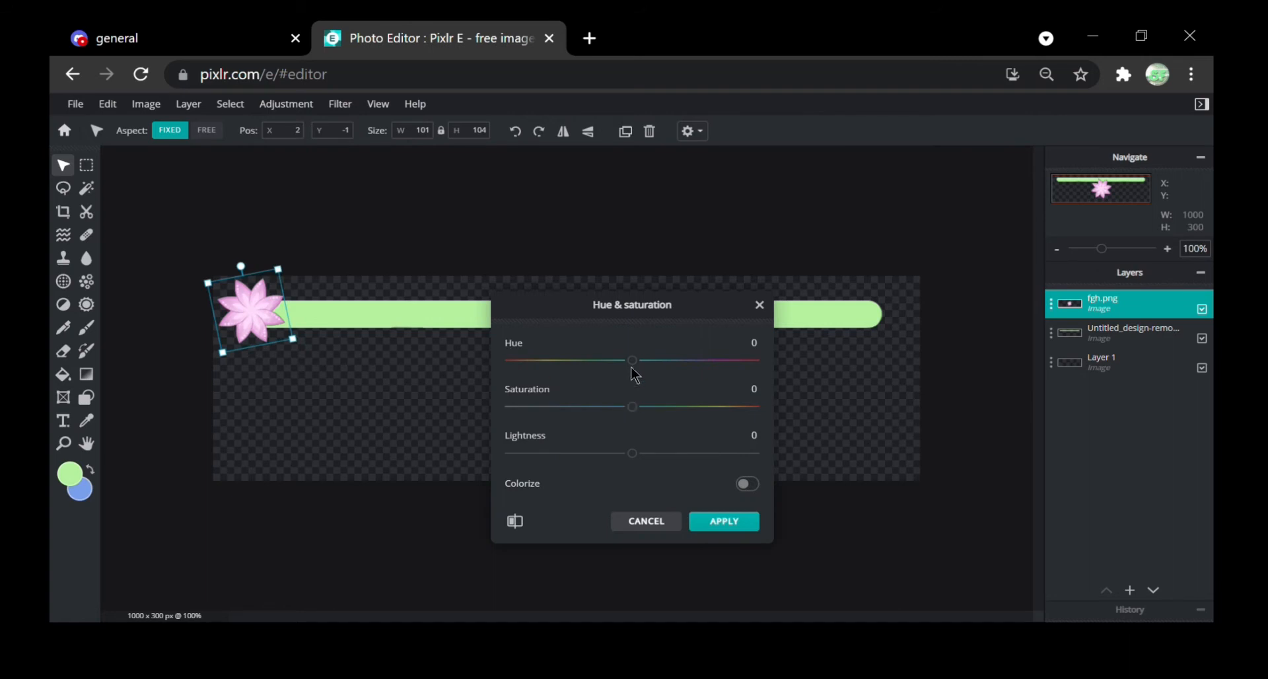
{"action": "left_click_drag", "start_coordinate": [645, 381], "coordinate": [563, 387]}
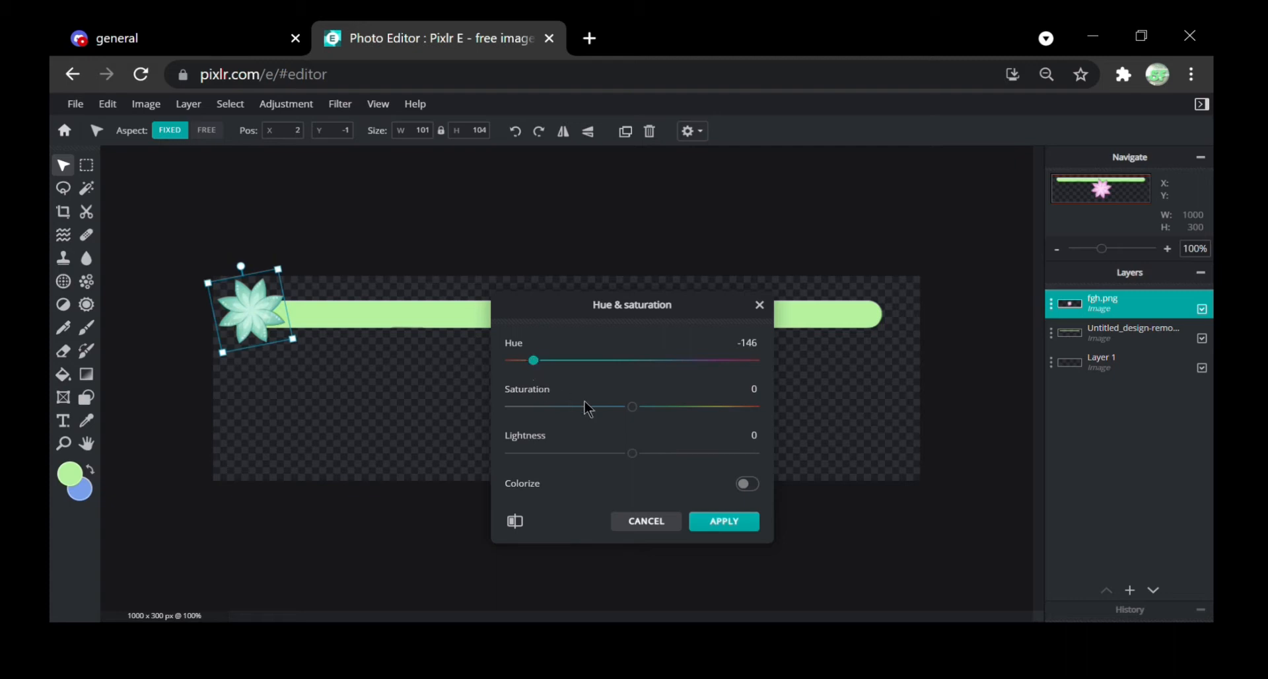
{"action": "left_click_drag", "start_coordinate": [653, 424], "coordinate": [686, 425]}
{"action": "left_click", "coordinate": [732, 528]}
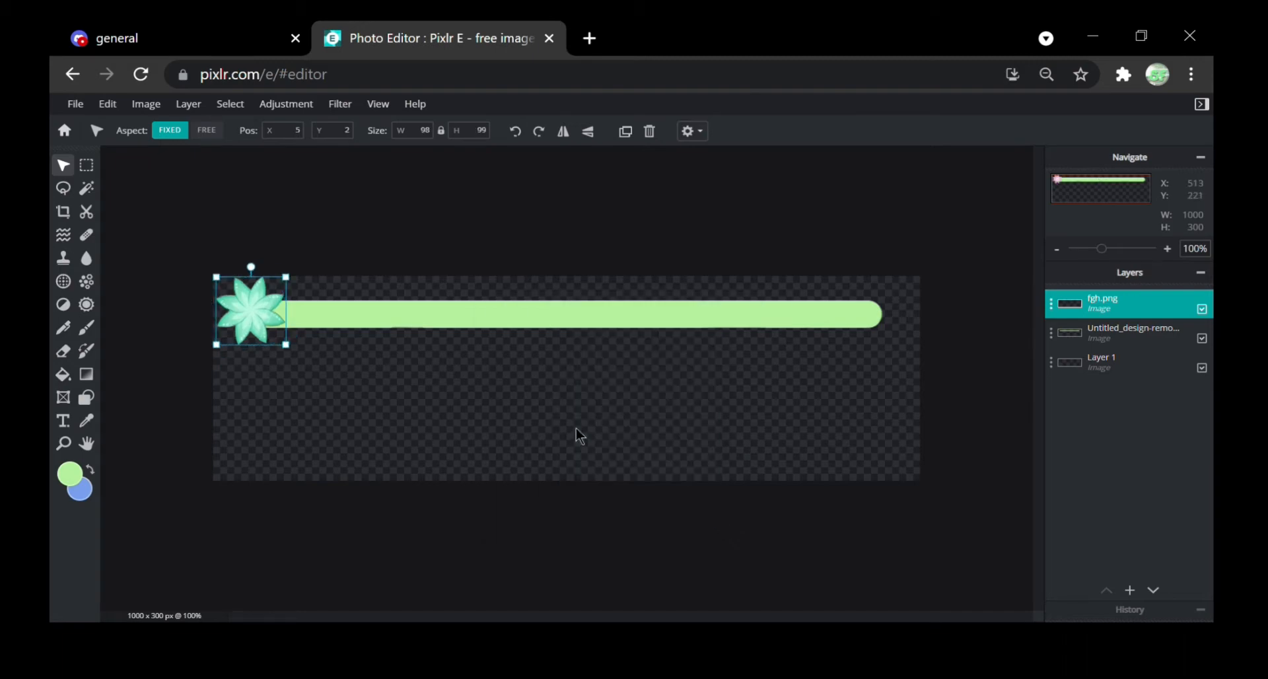
- Add the small flower image unknown (2).png and place it at about 39 x 39 pixels on the bar beside the large flower
{"action": "left_click", "coordinate": [580, 436]}
{"action": "left_click", "coordinate": [1132, 594]}
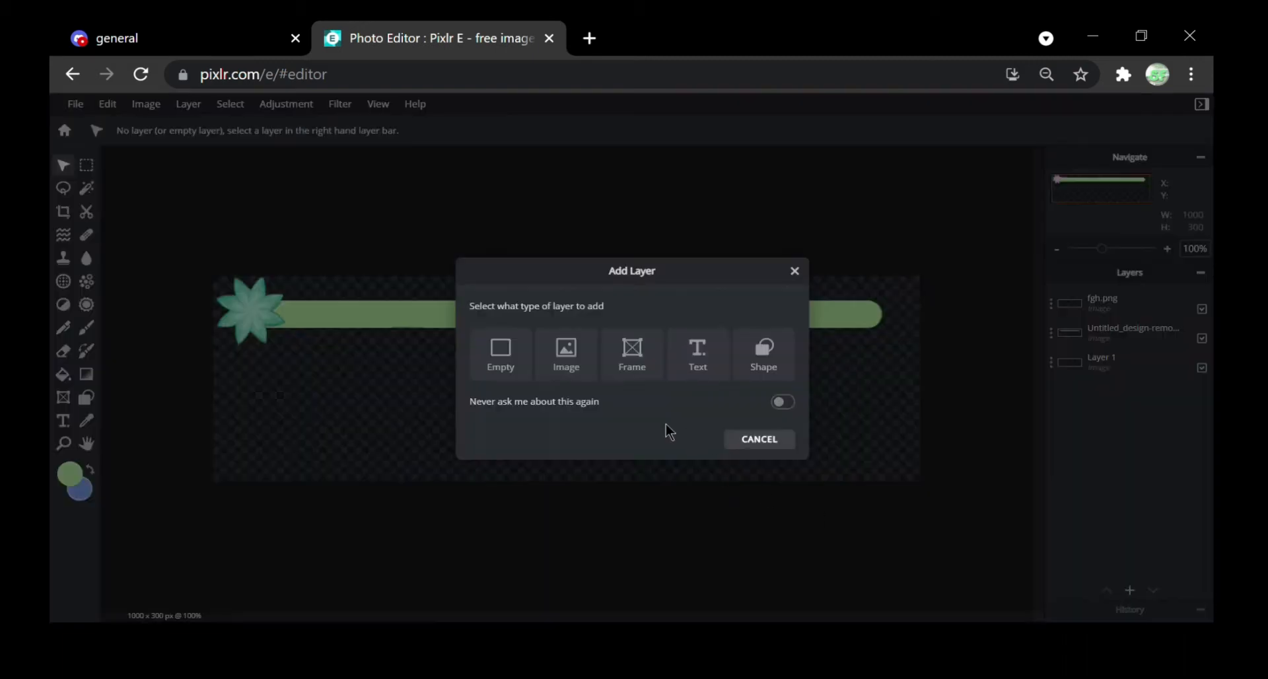
{"action": "left_click", "coordinate": [558, 346]}
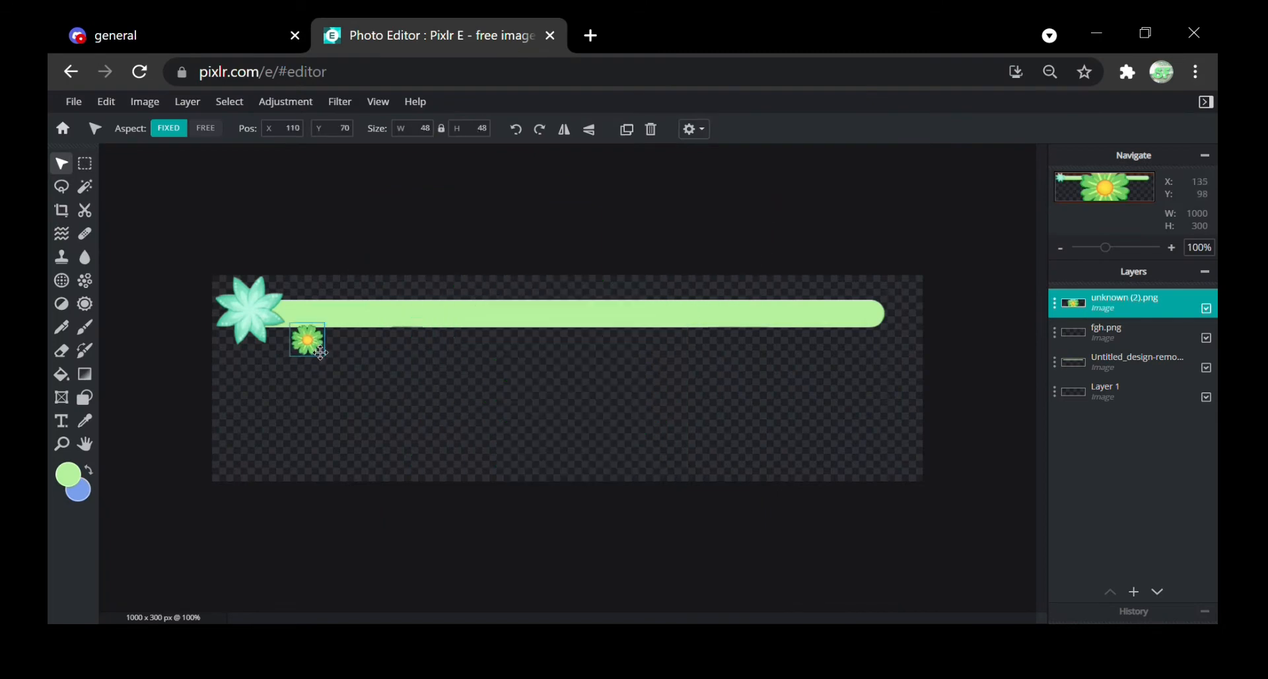
{"action": "mouse_move", "coordinate": [338, 340]}
{"action": "left_mouse_down"}
{"action": "mouse_move", "coordinate": [333, 315]}
{"action": "mouse_move", "coordinate": [320, 328]}
{"action": "left_mouse_up"}
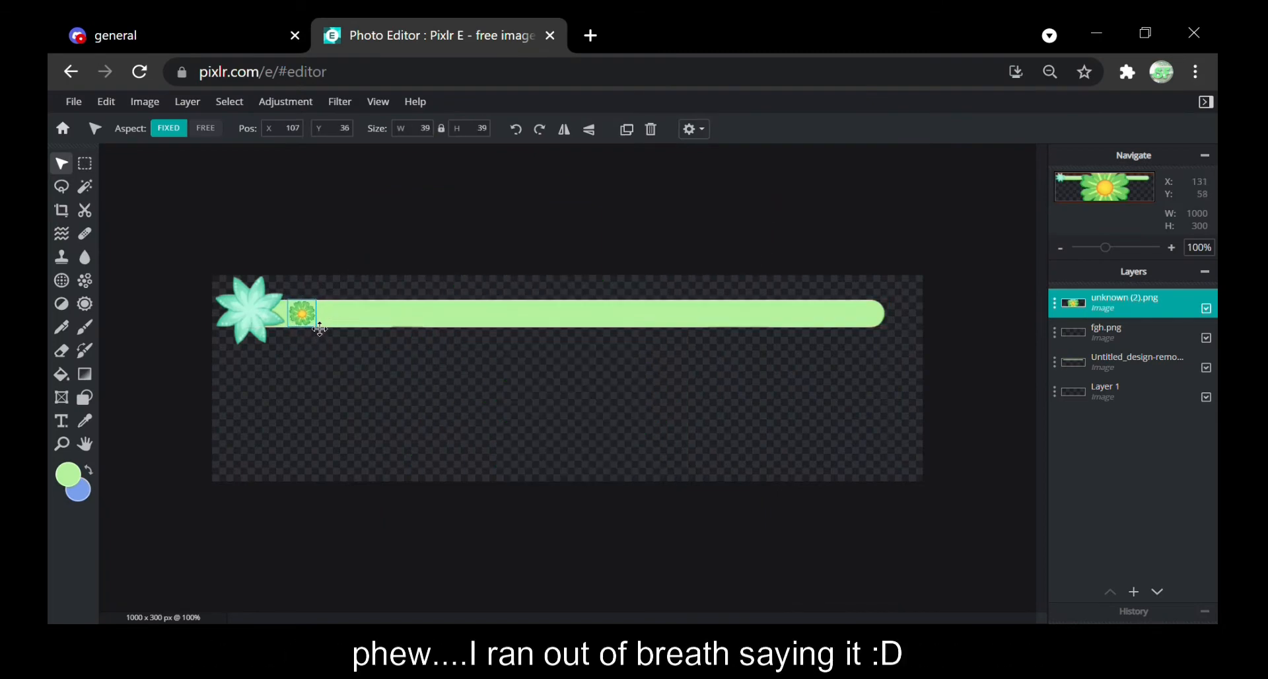
- Duplicate the small flower three times and line up the copies in a row along the bar
{"action": "right_click", "coordinate": [318, 328]}
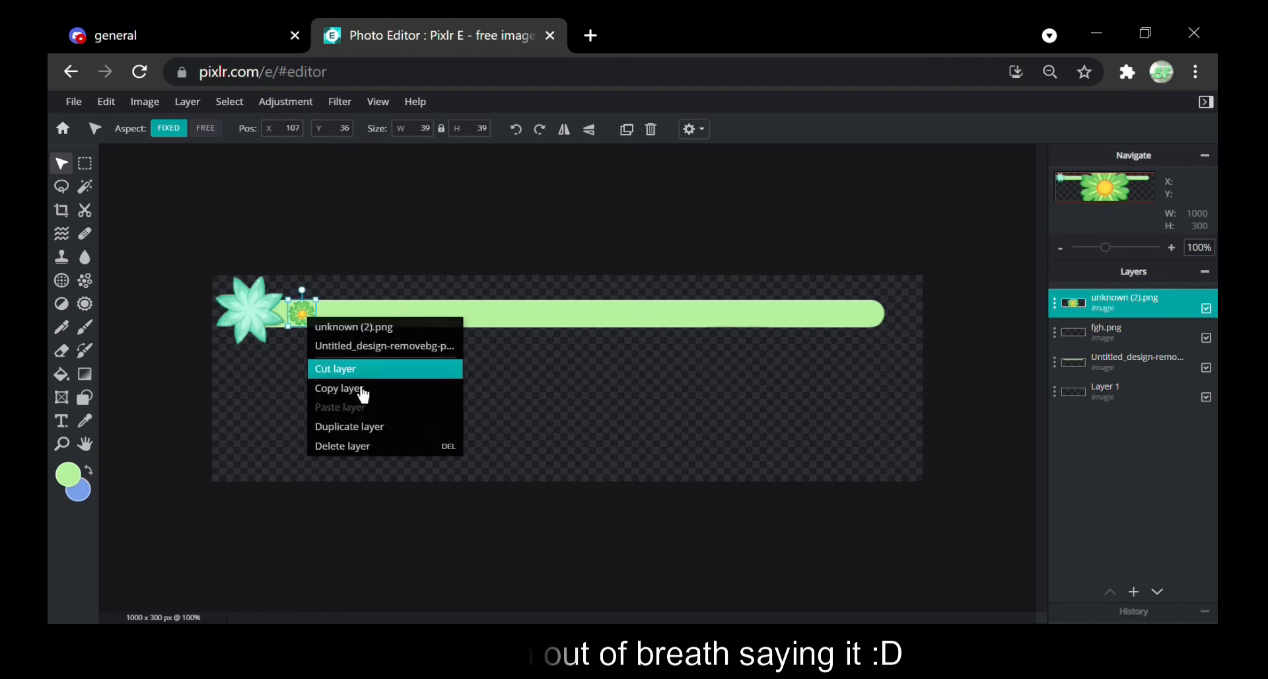
{"action": "left_click", "coordinate": [373, 431]}
{"action": "left_click_drag", "start_coordinate": [310, 328], "coordinate": [371, 327]}
{"action": "right_click", "coordinate": [341, 328]}
{"action": "left_click", "coordinate": [390, 425]}
{"action": "right_click", "coordinate": [372, 326]}
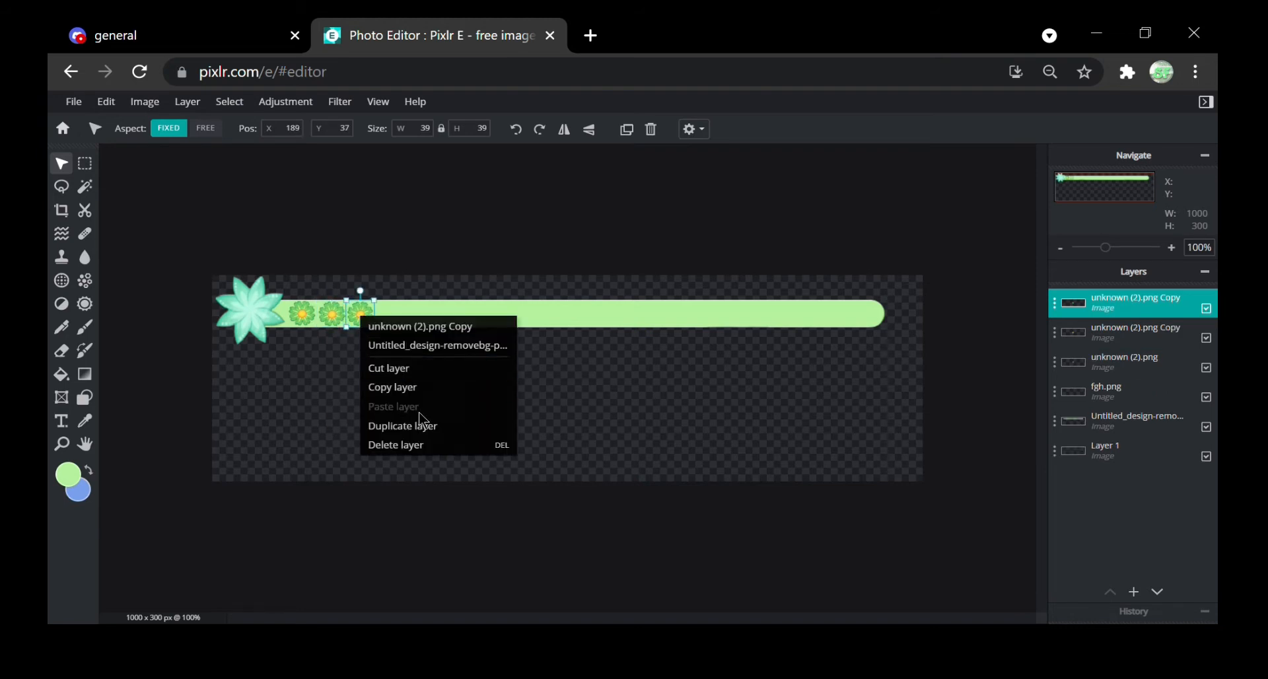
{"action": "left_click", "coordinate": [422, 425]}
{"action": "left_click_drag", "start_coordinate": [374, 329], "coordinate": [404, 331]}
{"action": "left_click", "coordinate": [548, 407]}
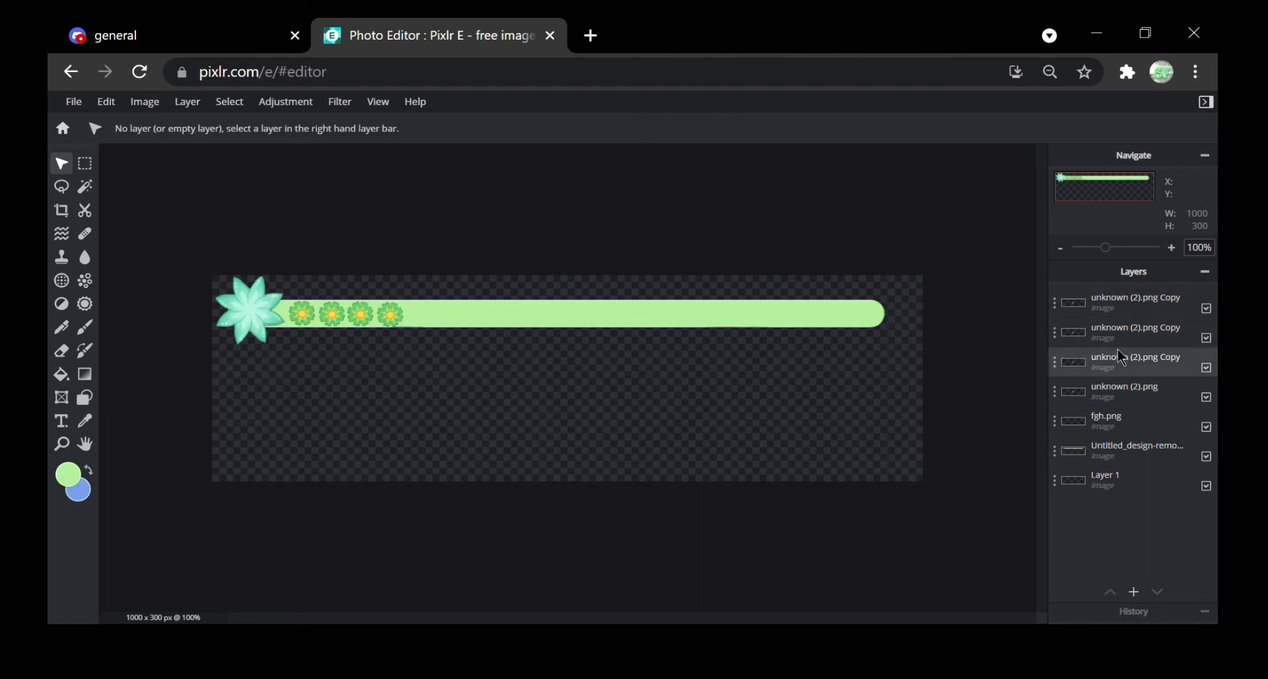
- Merge the four small flower layers into one layer and nudge the row slightly to the right
{"action": "left_click", "coordinate": [1054, 304]}
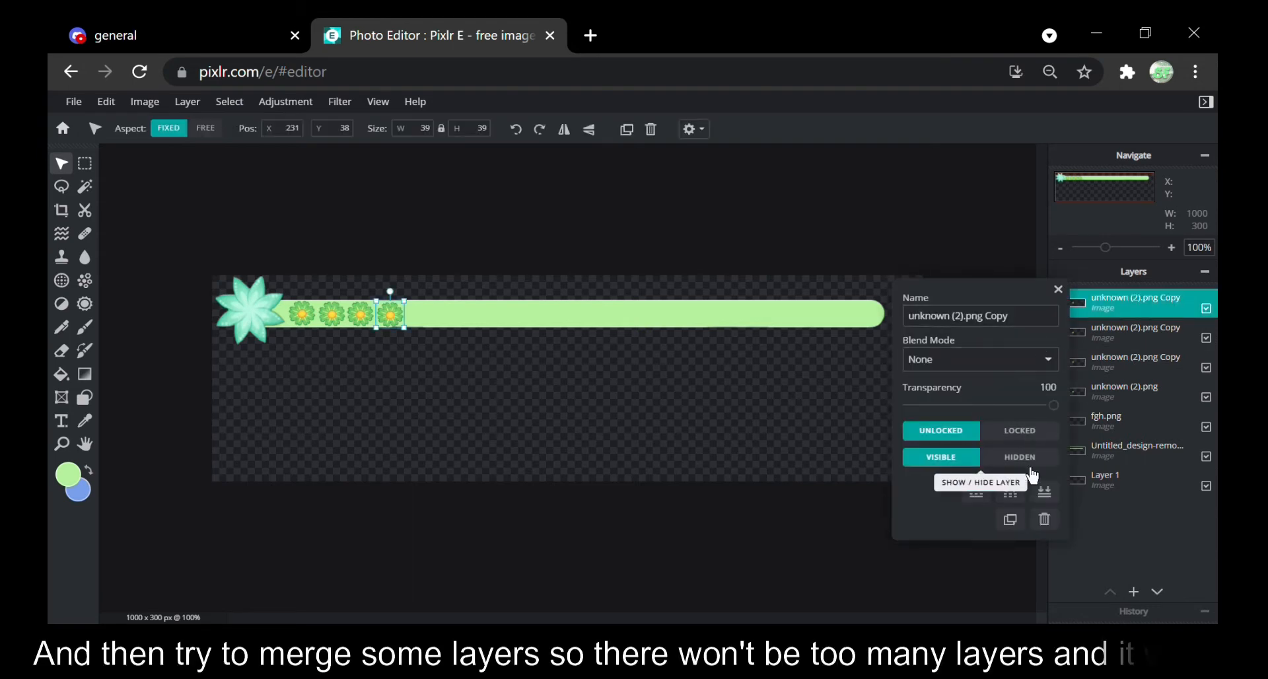
{"action": "left_click", "coordinate": [991, 504]}
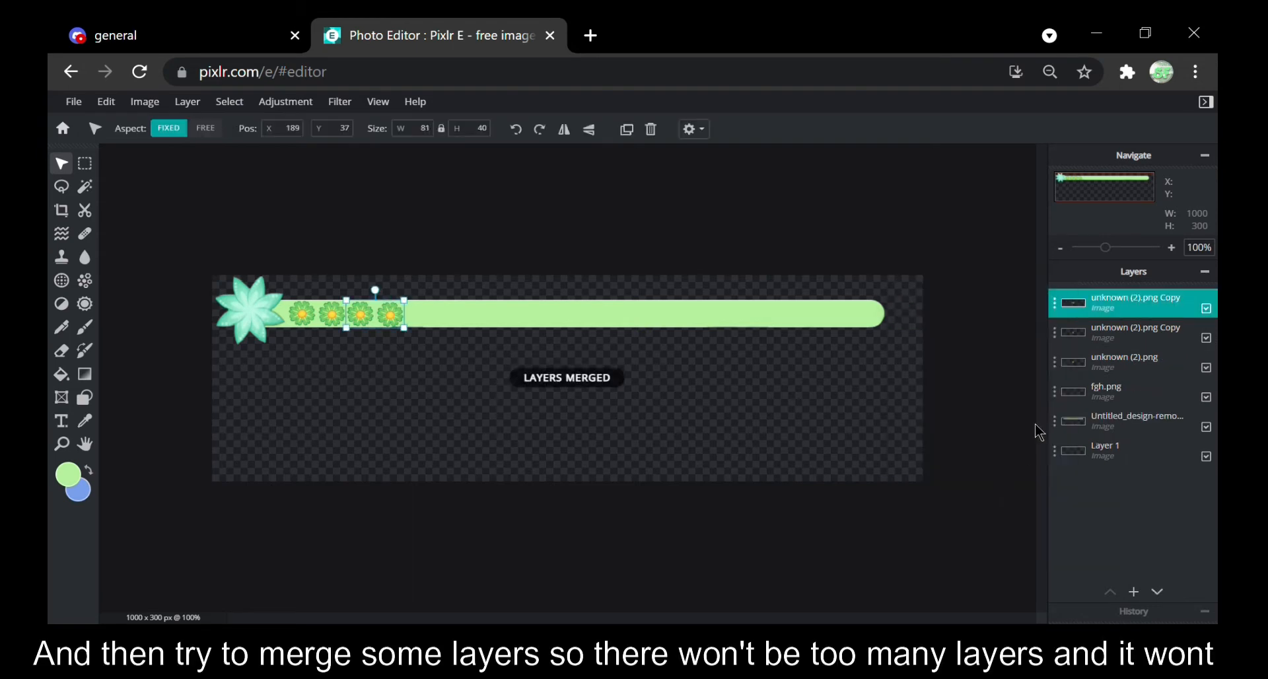
{"action": "left_click", "coordinate": [1066, 301]}
{"action": "left_click", "coordinate": [977, 493]}
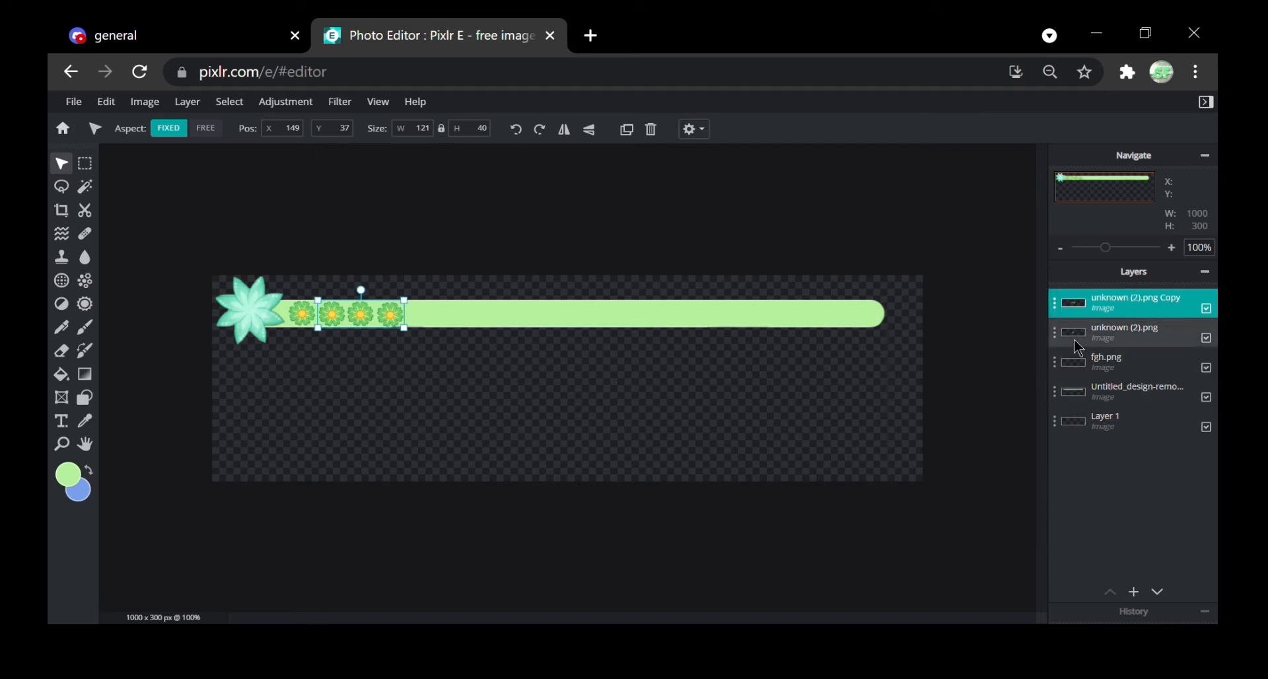
{"action": "left_click", "coordinate": [1065, 319]}
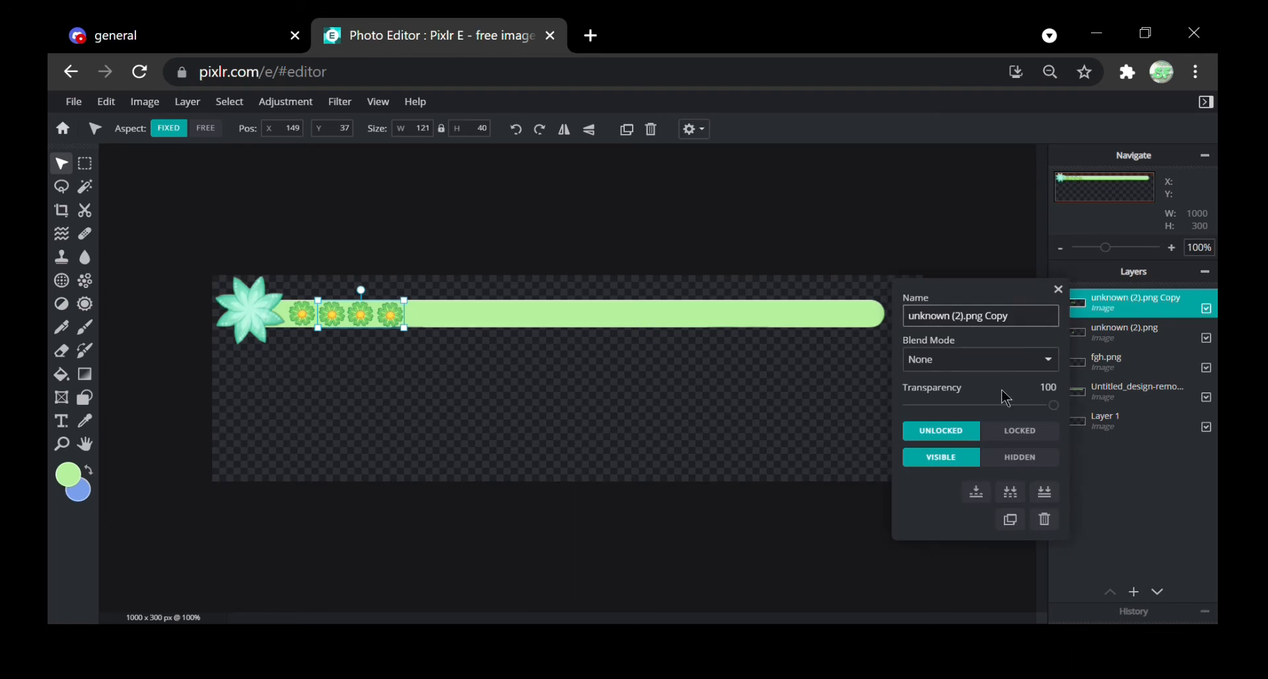
{"action": "left_click", "coordinate": [975, 493]}
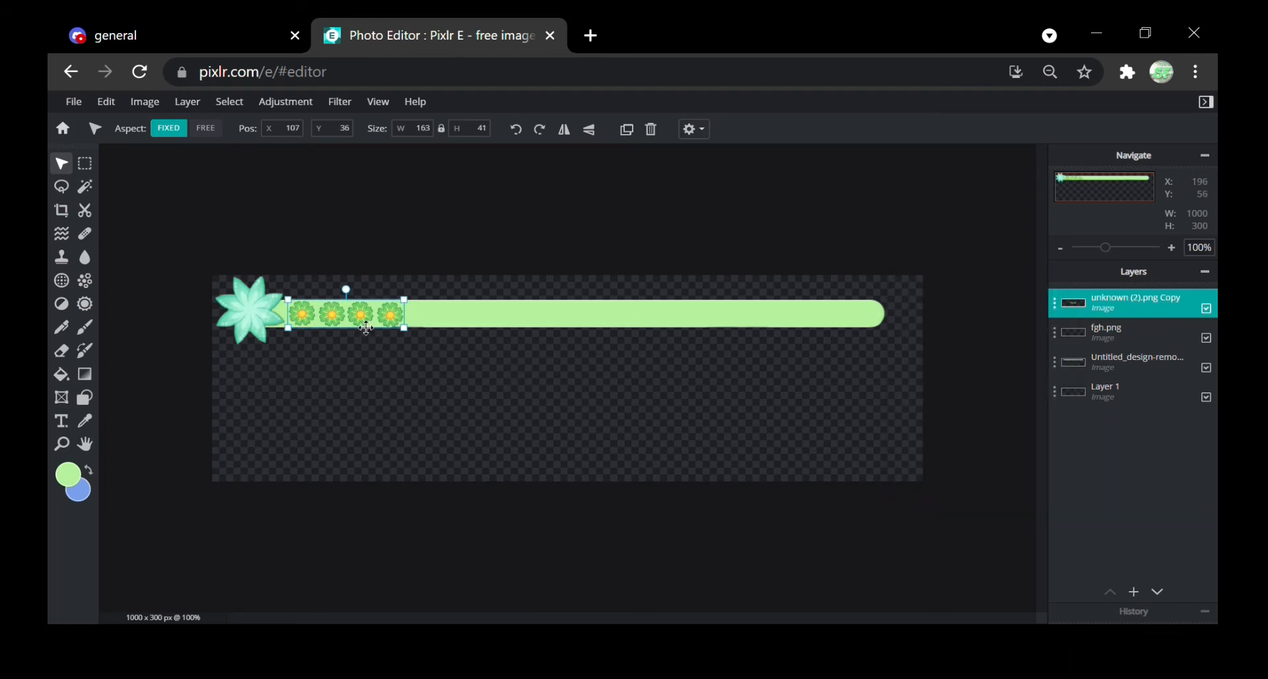
{"action": "mouse_move", "coordinate": [387, 333]}
{"action": "left_mouse_down"}
{"action": "mouse_move", "coordinate": [450, 388]}
{"action": "mouse_move", "coordinate": [368, 327]}
{"action": "left_mouse_up"}
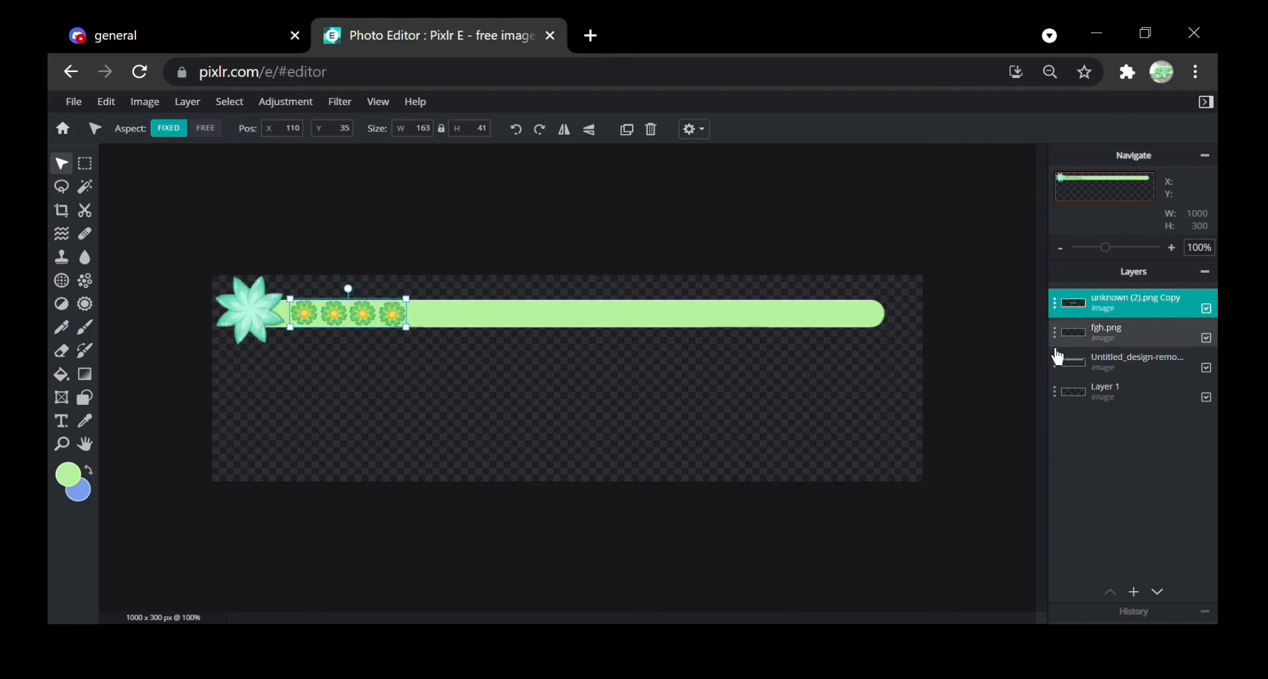
- Merge the large flower fgh.png with the bar layer and shift the result slightly right, to about X 12, Y 0
{"action": "left_click", "coordinate": [1064, 353]}
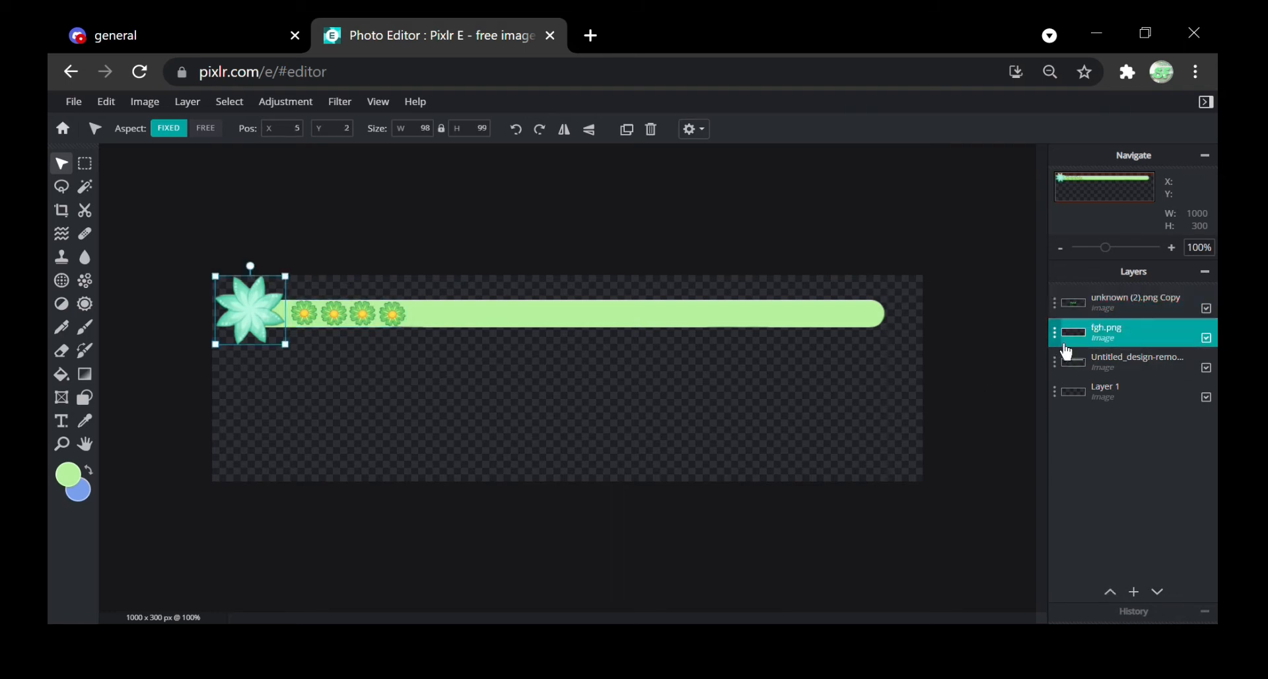
{"action": "left_click", "coordinate": [1058, 344]}
{"action": "left_click", "coordinate": [977, 522]}
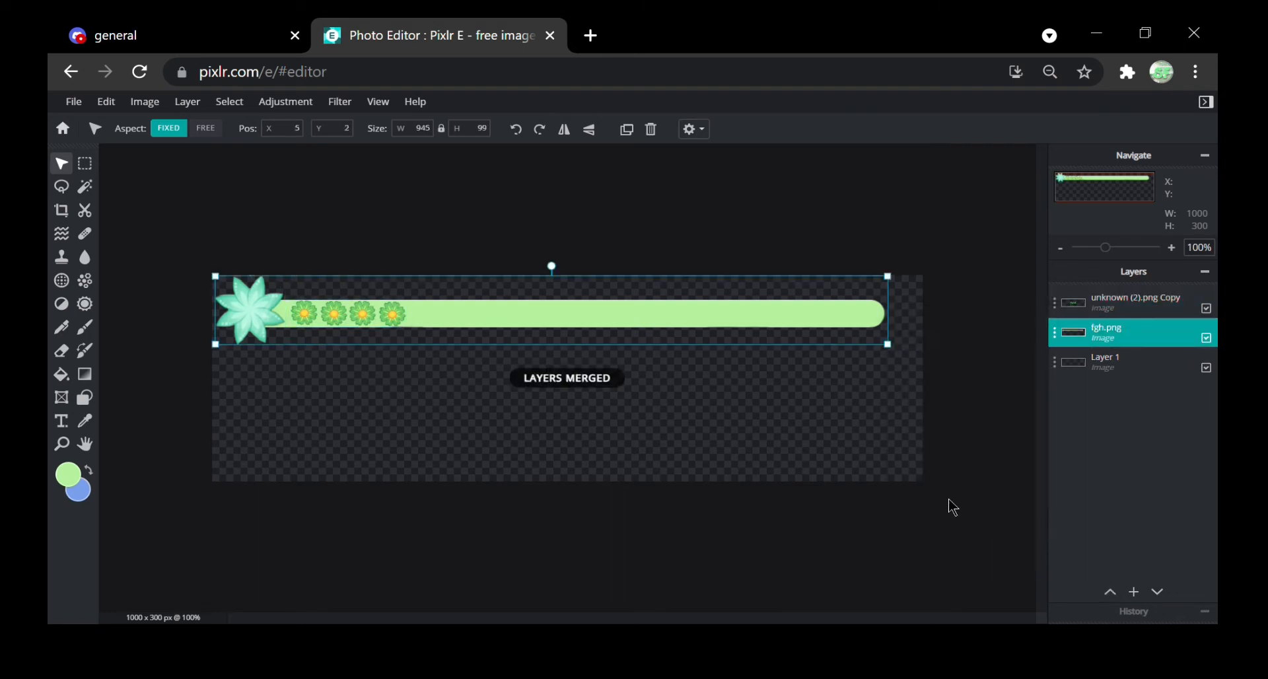
{"action": "mouse_move", "coordinate": [764, 334]}
{"action": "left_mouse_down"}
{"action": "mouse_move", "coordinate": [789, 402]}
{"action": "mouse_move", "coordinate": [772, 336]}
{"action": "left_mouse_up"}
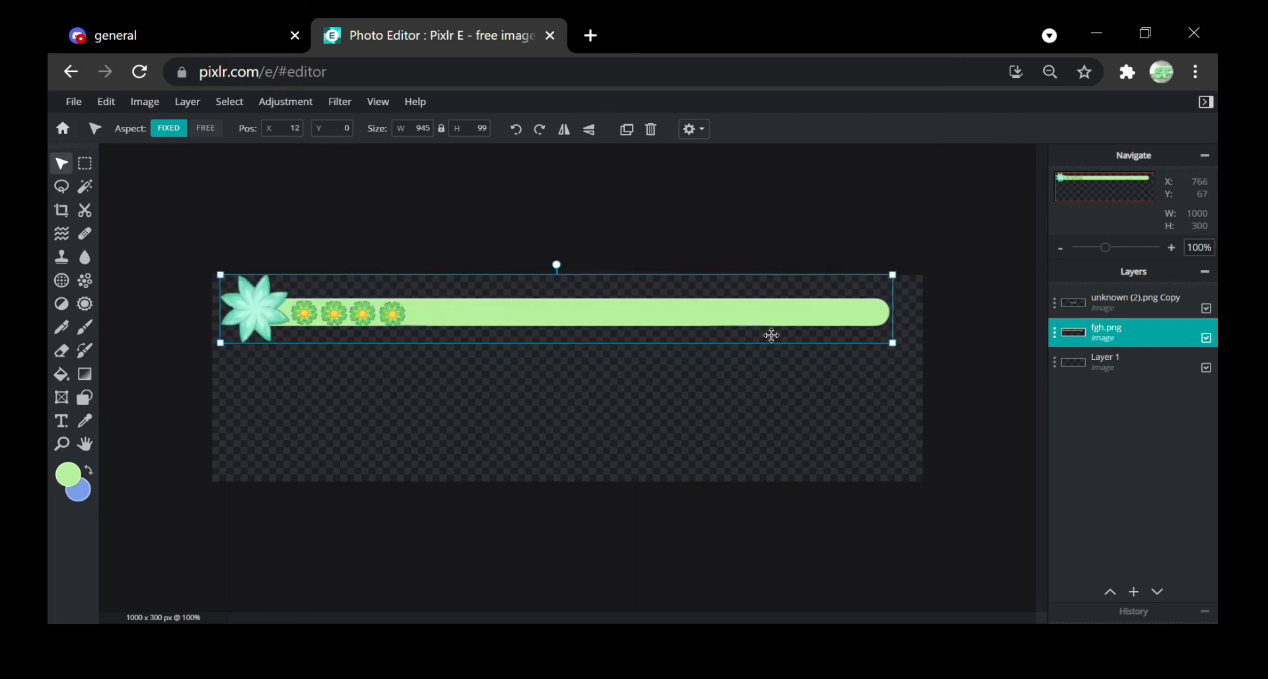
{"action": "left_click", "coordinate": [760, 380]}
- Add a text layer below the bar and replace its placeholder text with "Demo"
{"action": "left_click", "coordinate": [1135, 593]}
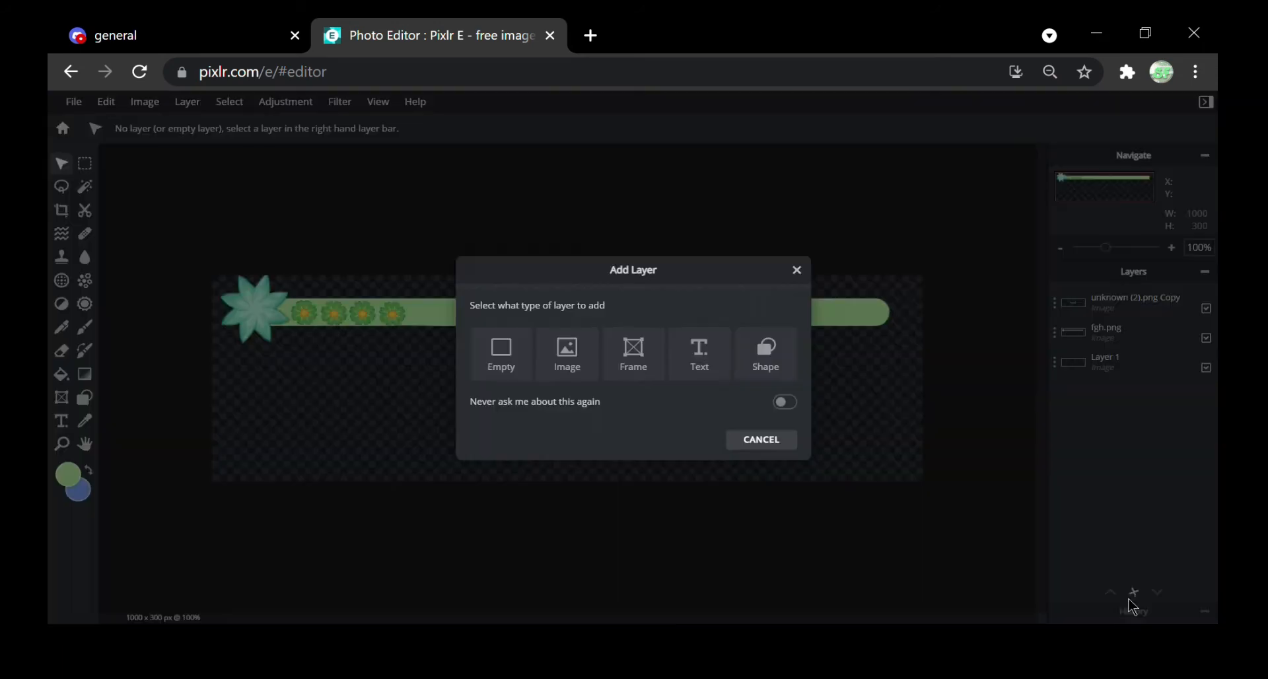
{"action": "left_click", "coordinate": [703, 360]}
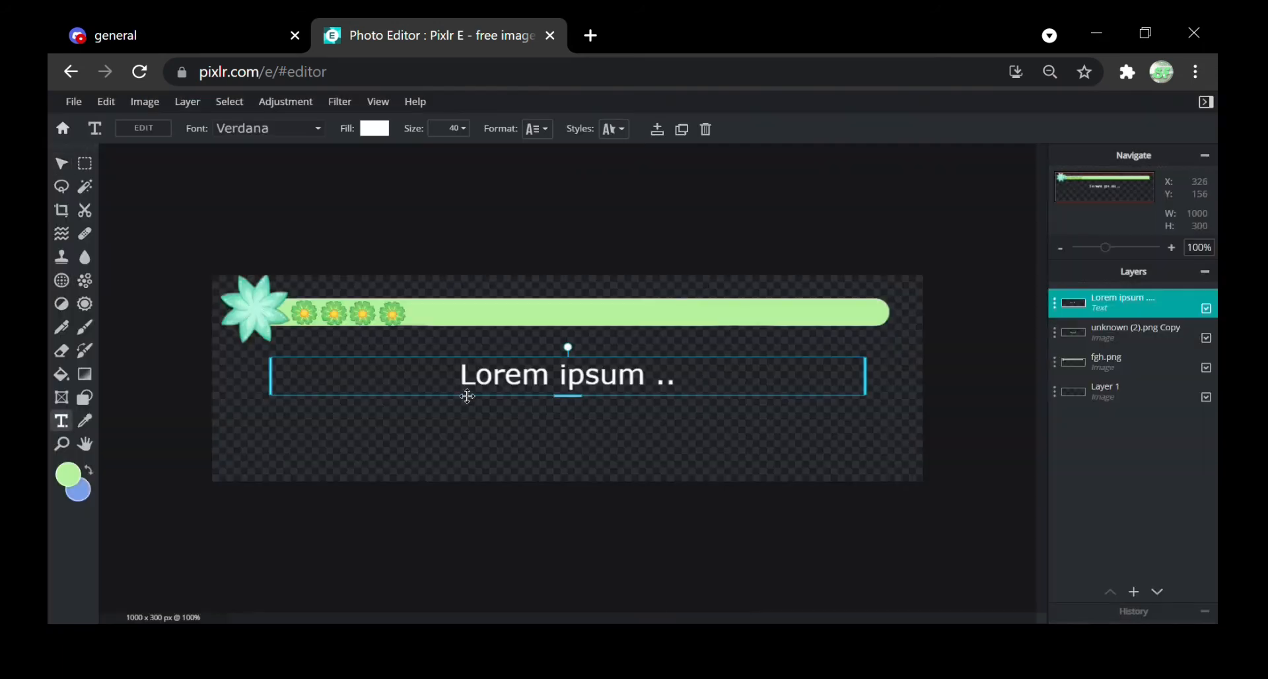
{"action": "double_click", "coordinate": [512, 397]}
{"action": "key", "text": "BackSpace"}
{"action": "type", "text": "D"}
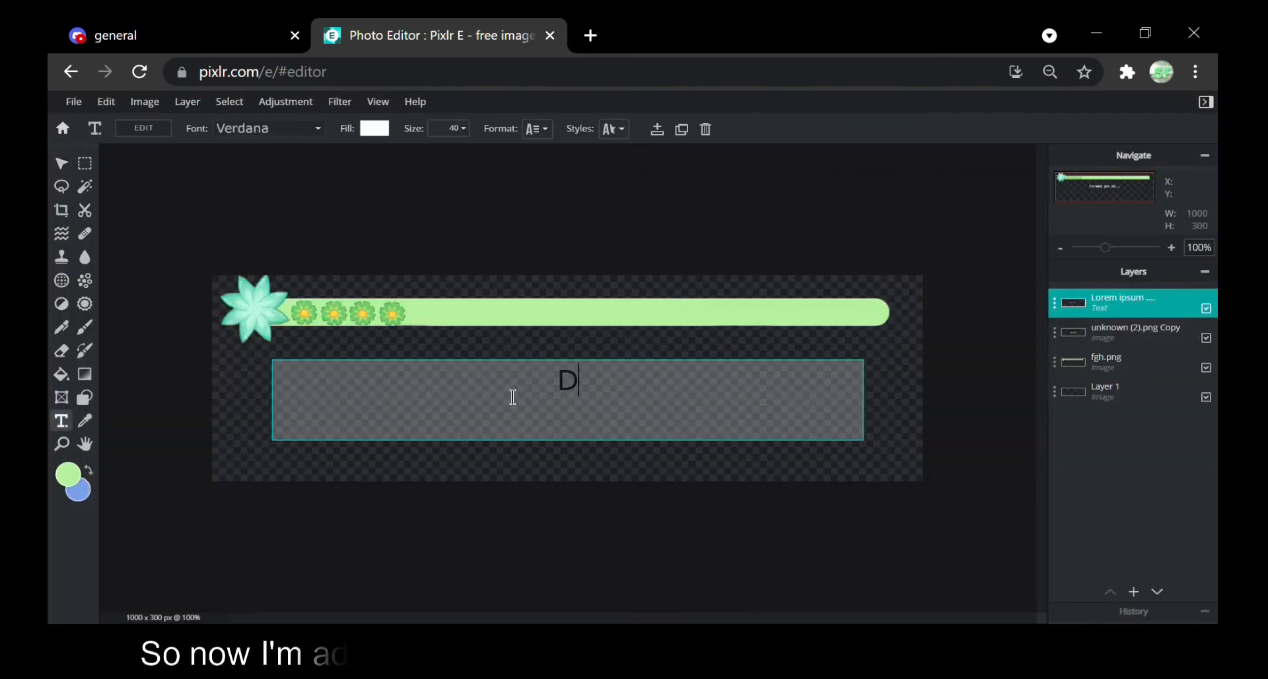
{"action": "type", "text": "emo"}
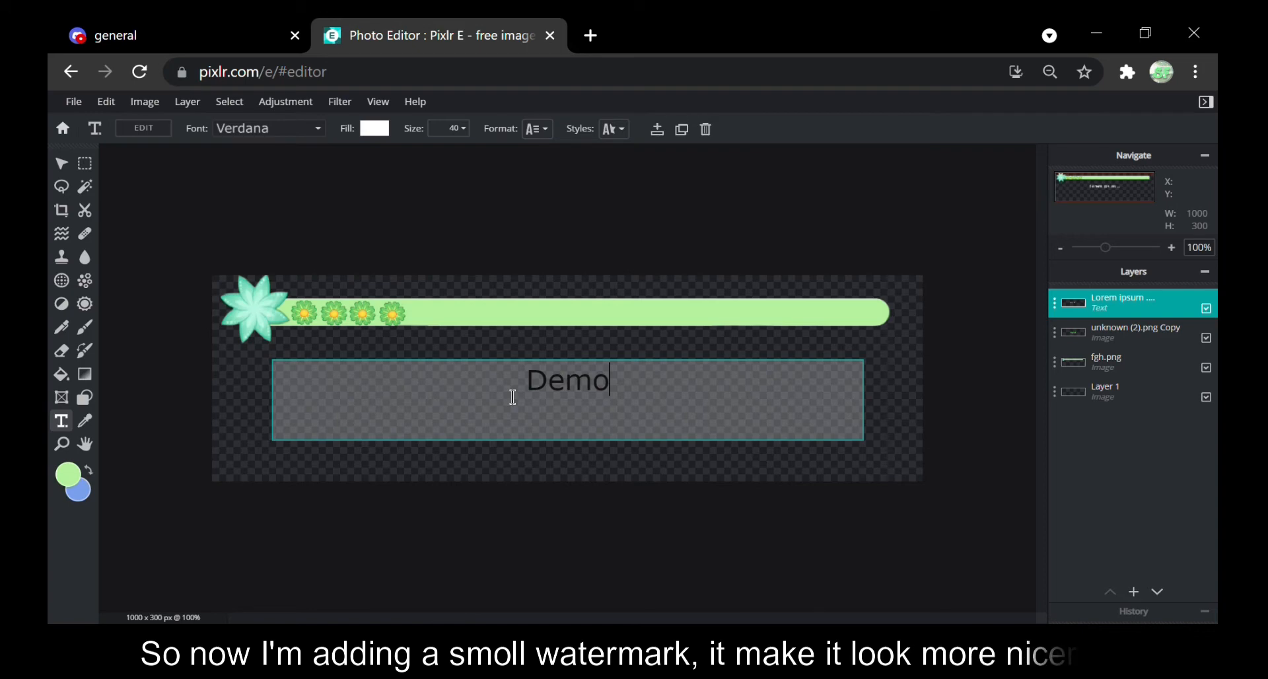
{"action": "left_click", "coordinate": [300, 151]}
- Set the Demo text's font to Sweeneey and move the text onto the right end of the green bar
{"action": "left_click", "coordinate": [317, 128]}
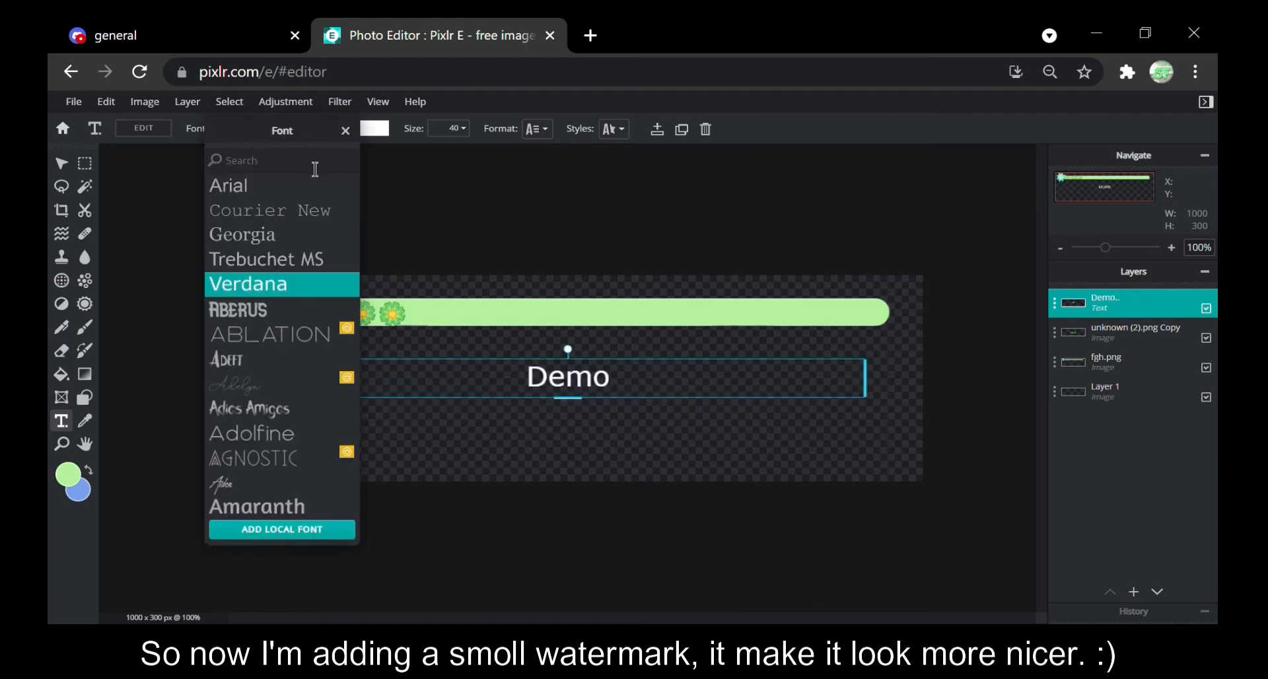
{"action": "type", "text": "sw"}
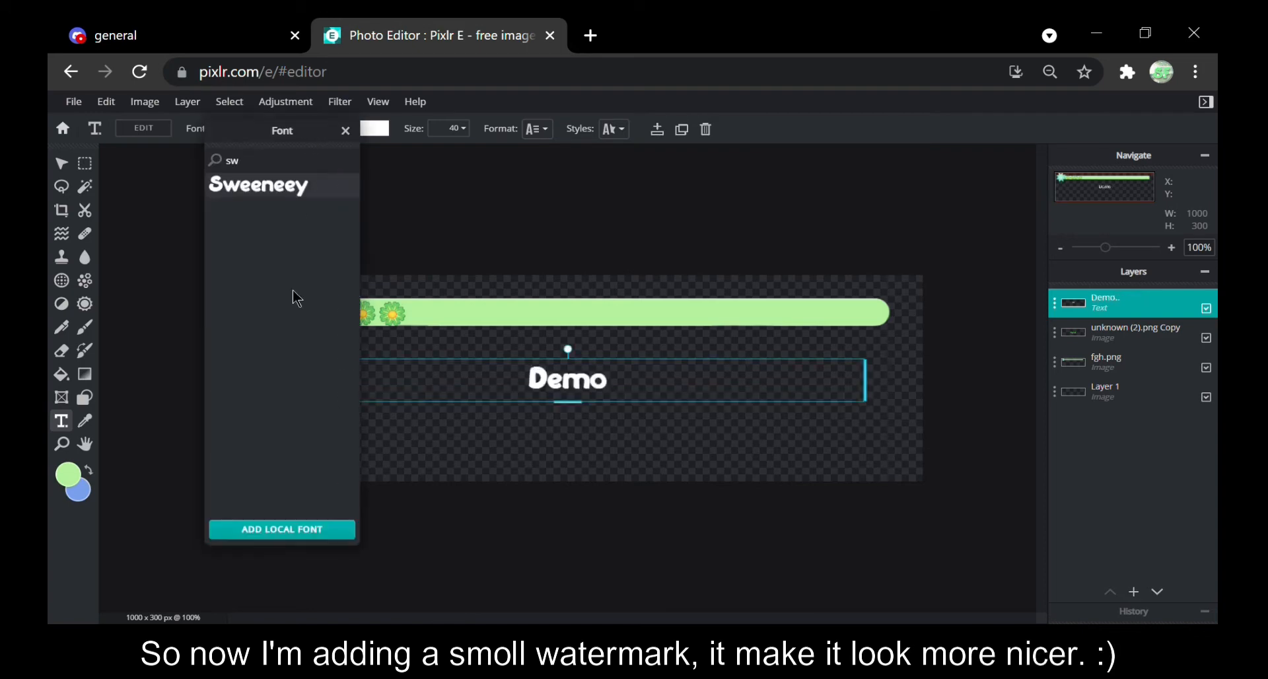
{"action": "left_click", "coordinate": [312, 210]}
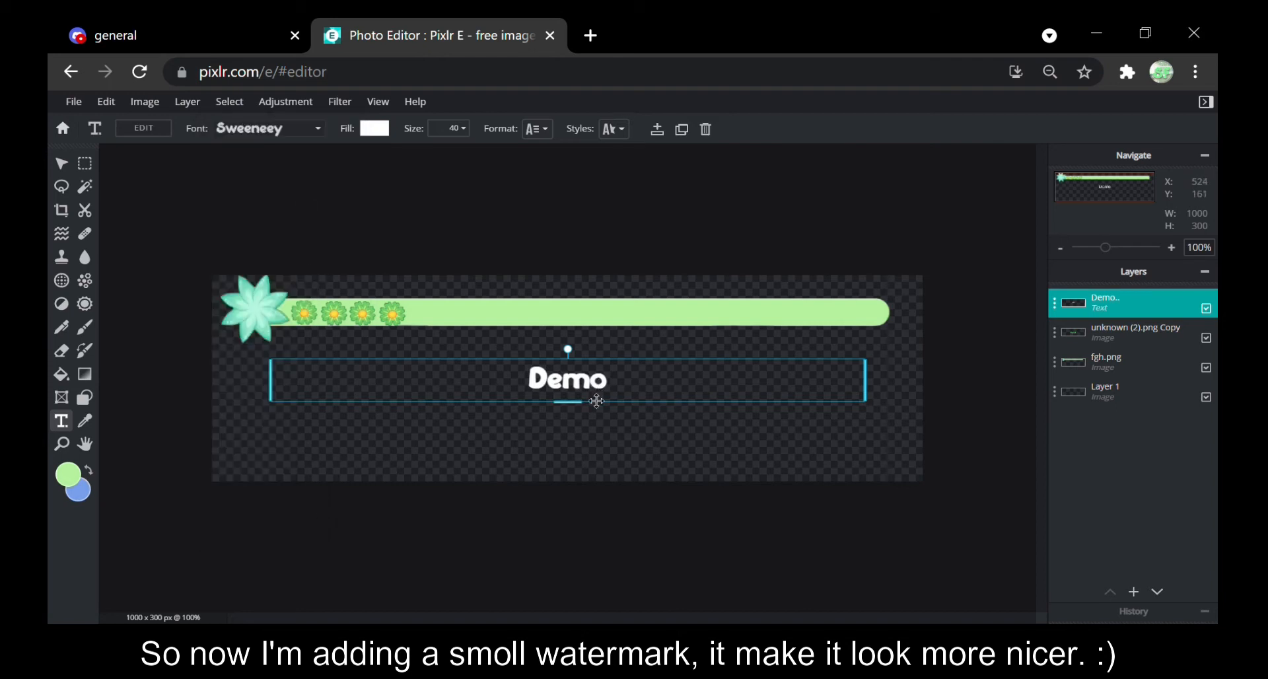
{"action": "left_click_drag", "start_coordinate": [596, 400], "coordinate": [871, 334]}
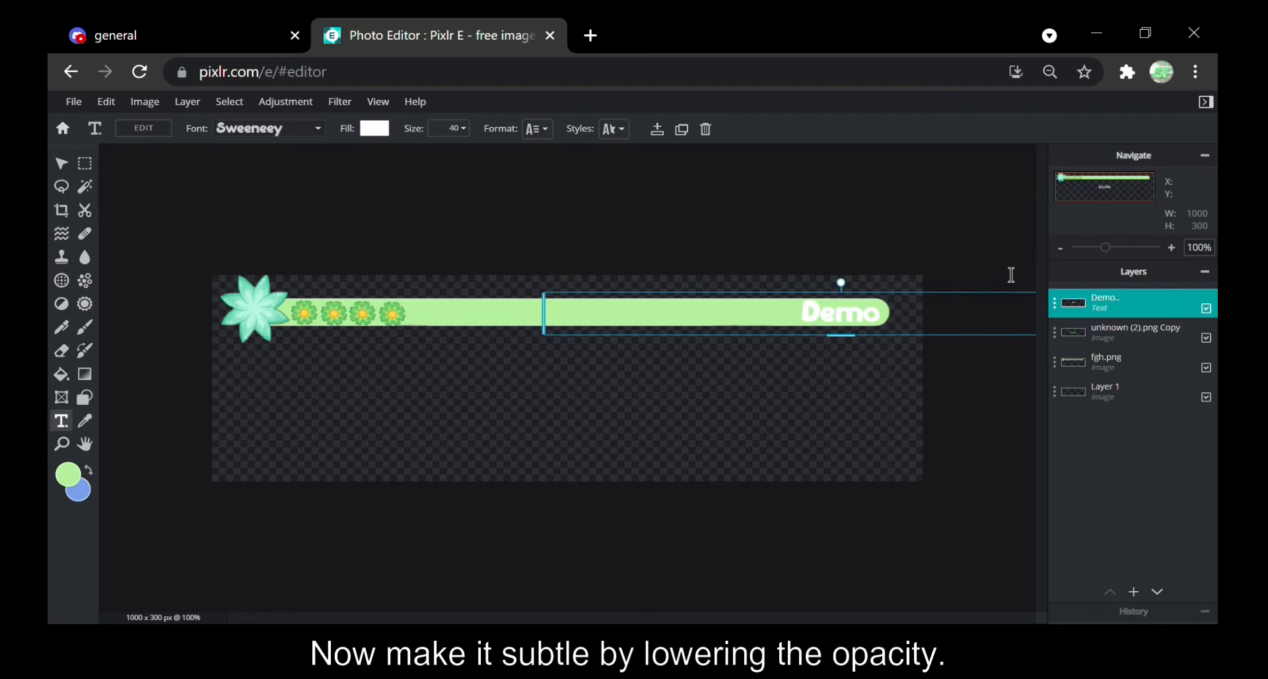
- Set the Demo text layer's transparency to 50
{"action": "left_click", "coordinate": [1069, 320]}
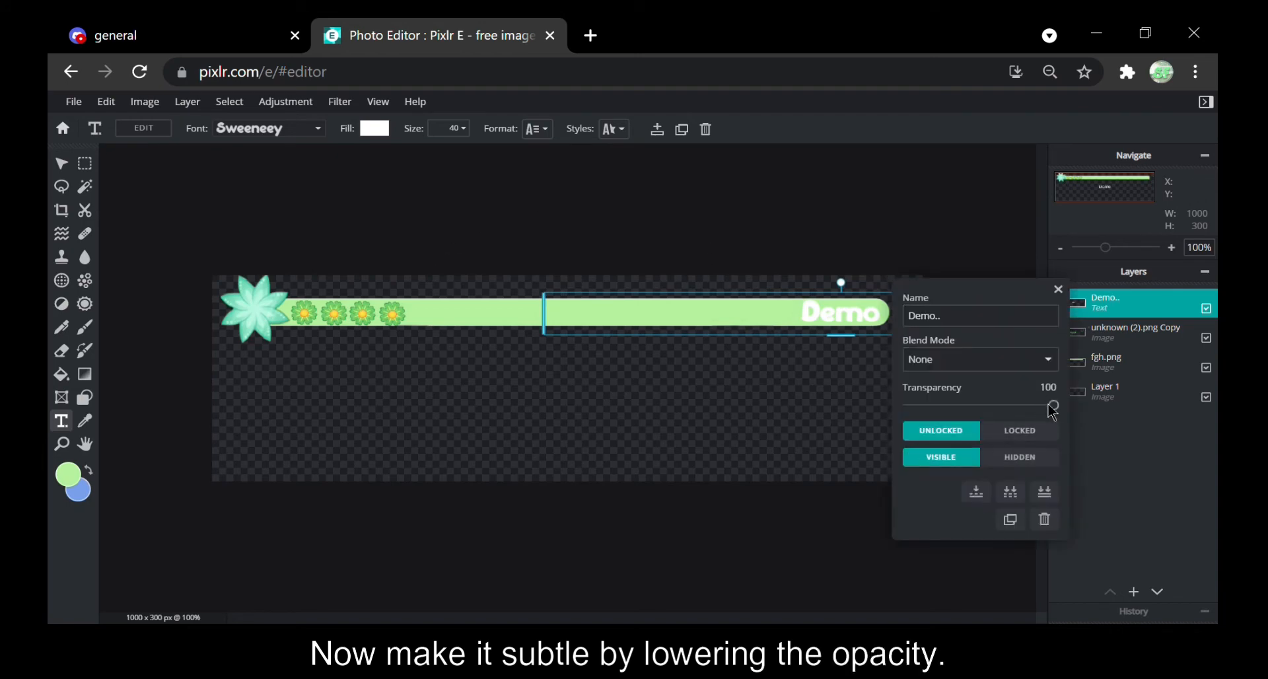
{"action": "left_click_drag", "start_coordinate": [1057, 411], "coordinate": [984, 413]}
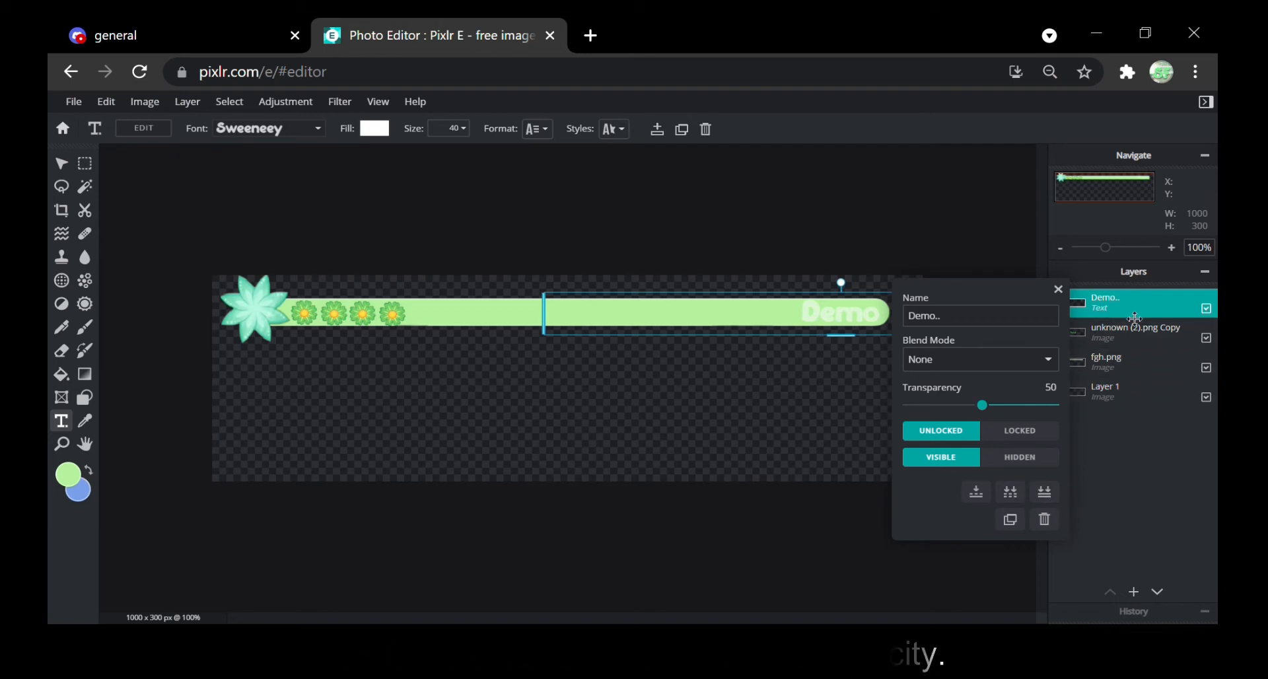
{"action": "left_click", "coordinate": [1076, 309]}
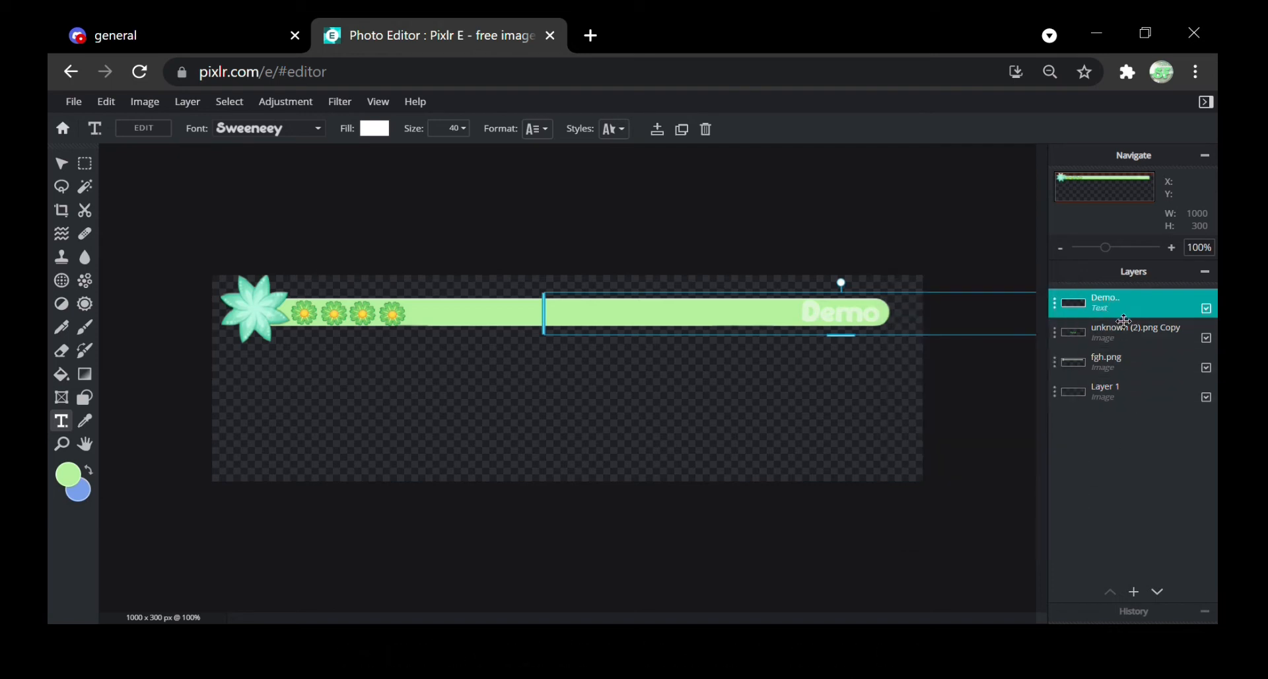
- Place the Demo layer beneath the small flower row layer, merge it down into the bar layer and nudge the result slightly left
{"action": "left_click_drag", "start_coordinate": [1124, 322], "coordinate": [1113, 347]}
{"action": "left_click", "coordinate": [1056, 333]}
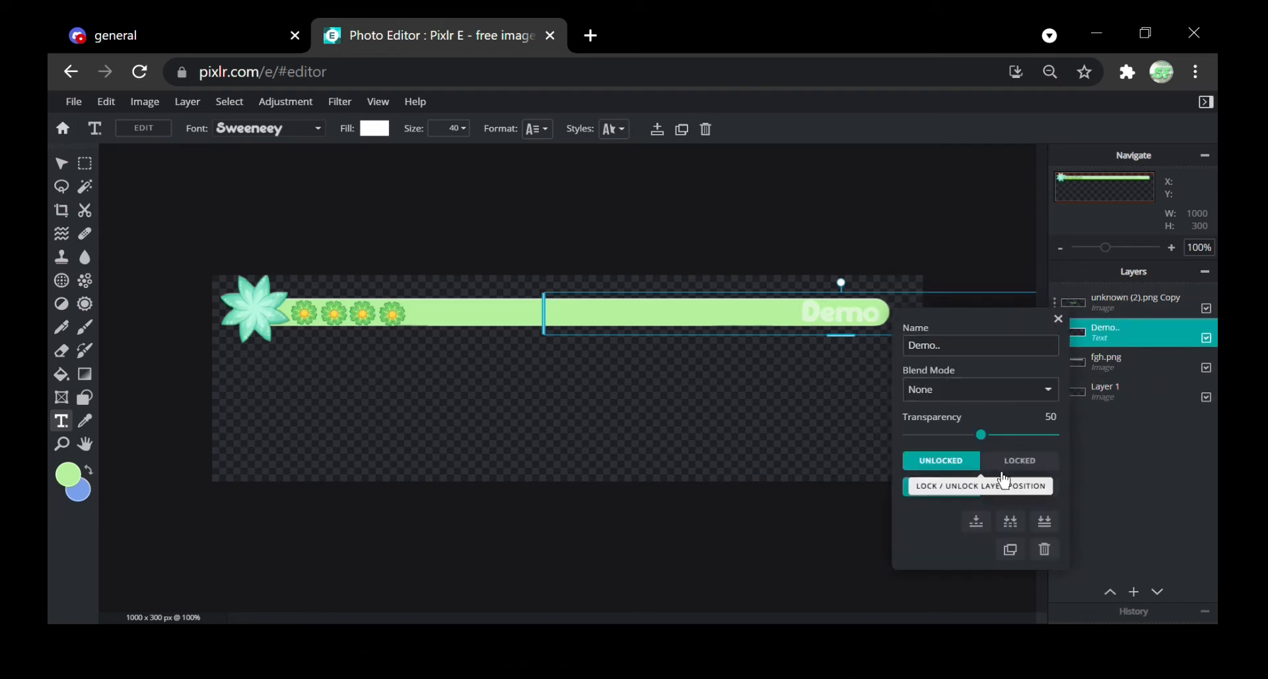
{"action": "left_click", "coordinate": [977, 523]}
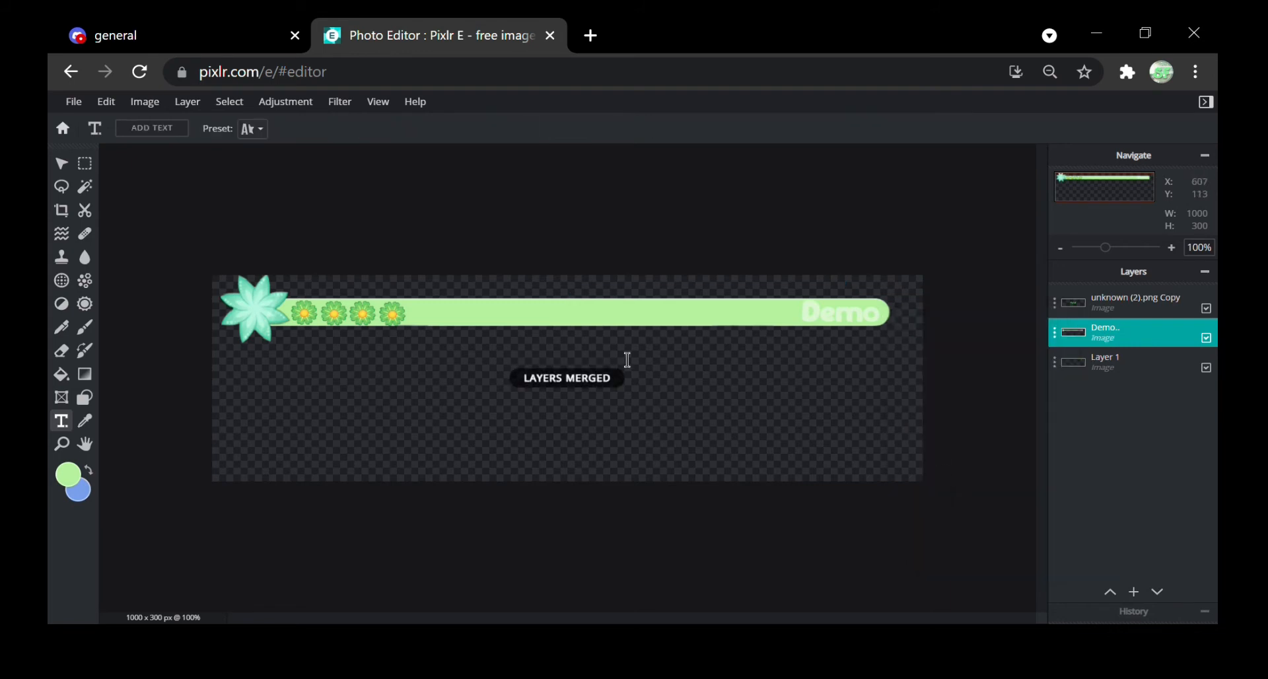
{"action": "left_click", "coordinate": [64, 165]}
{"action": "mouse_move", "coordinate": [464, 314]}
{"action": "left_mouse_down"}
{"action": "mouse_move", "coordinate": [473, 382]}
{"action": "mouse_move", "coordinate": [470, 311]}
{"action": "left_mouse_up"}
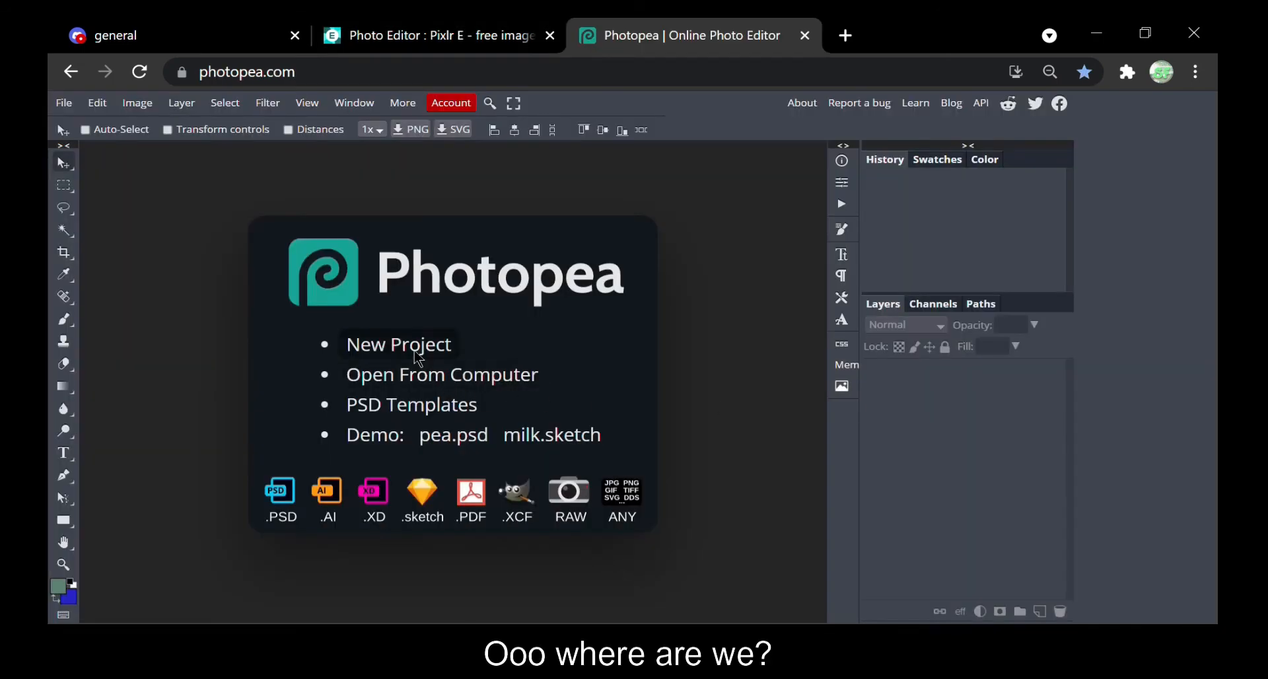
- Start a new project in Photopea and name it Letters
{"action": "left_click", "coordinate": [425, 363]}
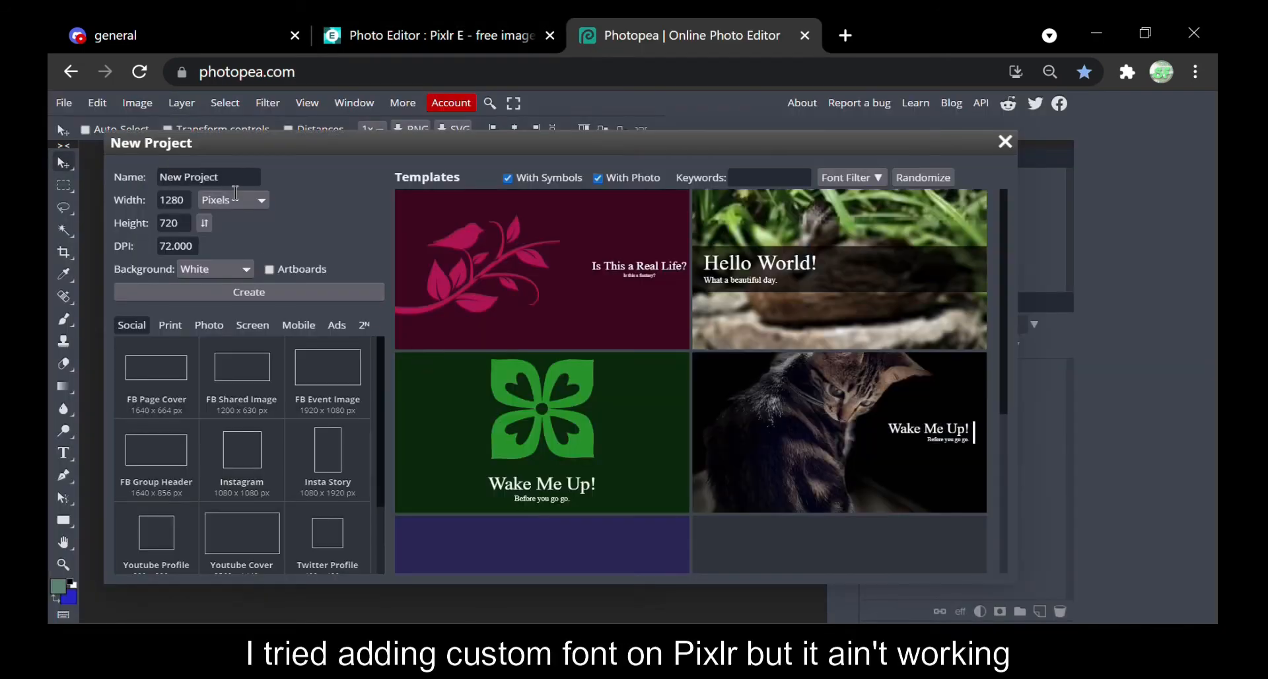
{"action": "key", "text": "BackSpace"}
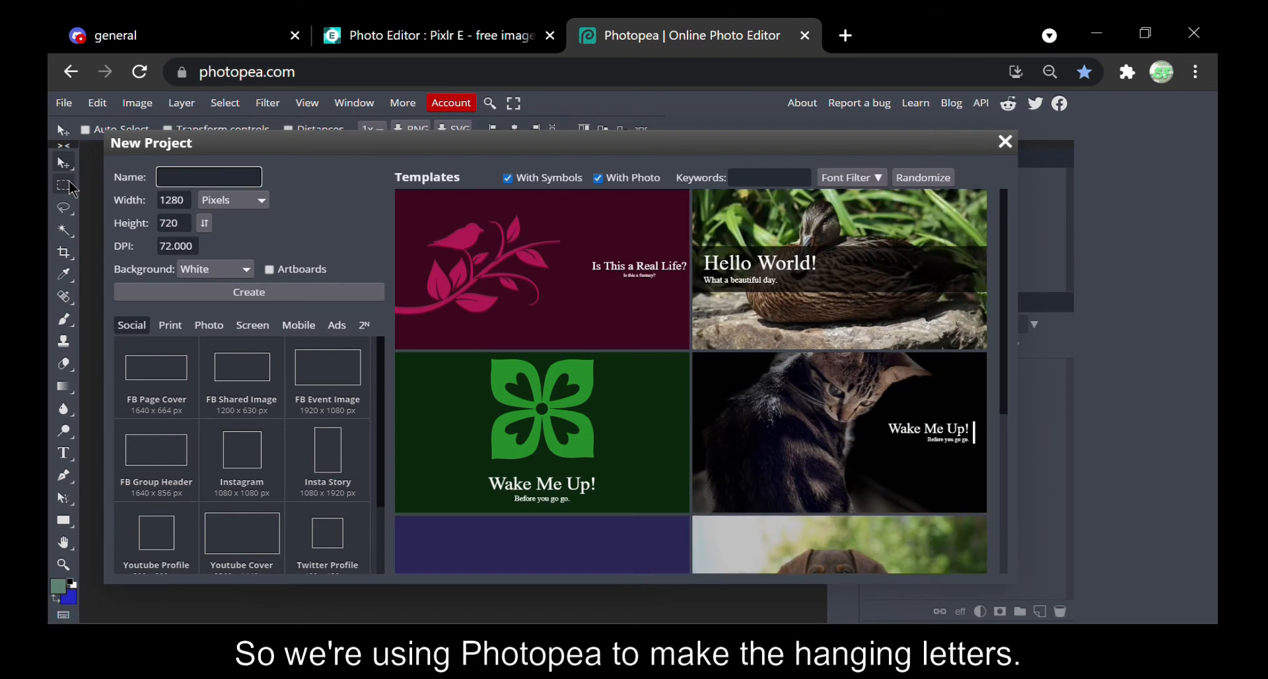
{"action": "type", "text": "Letters"}
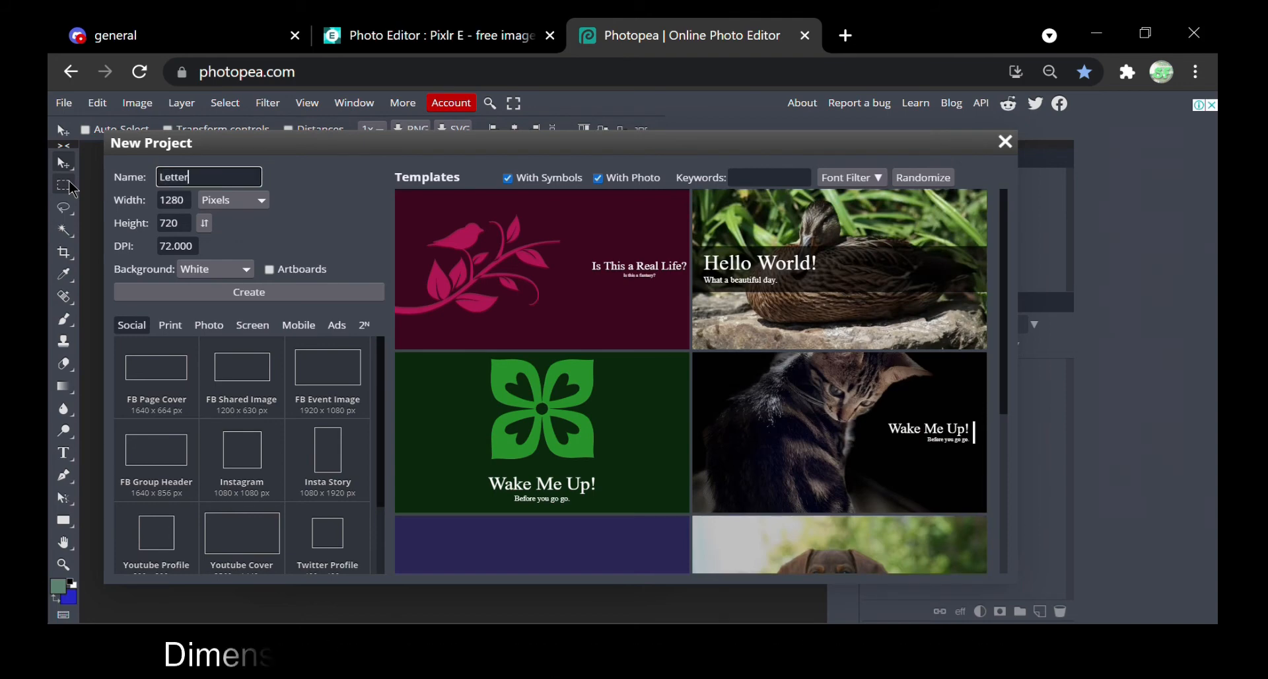
- Set the new project's width to 1000 pixels and its height to 300 pixels
{"action": "left_click", "coordinate": [173, 201]}
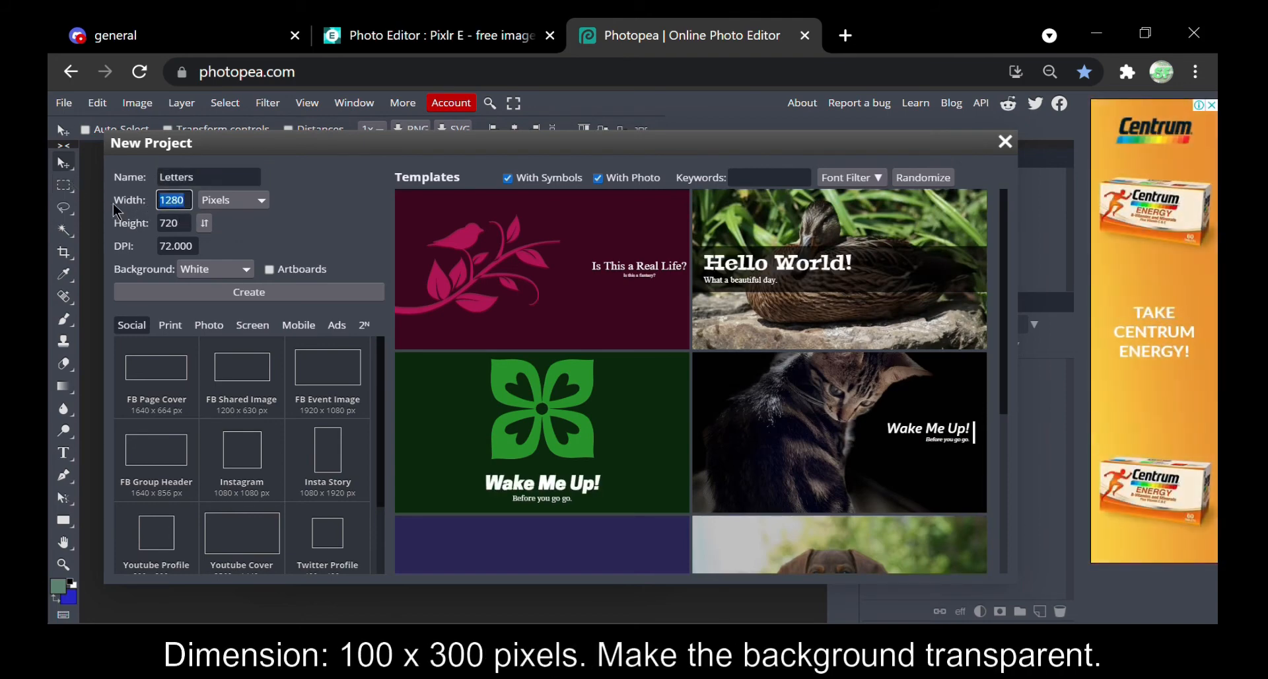
{"action": "key", "text": "BackSpace"}
{"action": "key", "text": "BackSpace"}
{"action": "key", "text": "BackSpace"}
{"action": "key", "text": "BackSpace"}
{"action": "type", "text": "1000"}
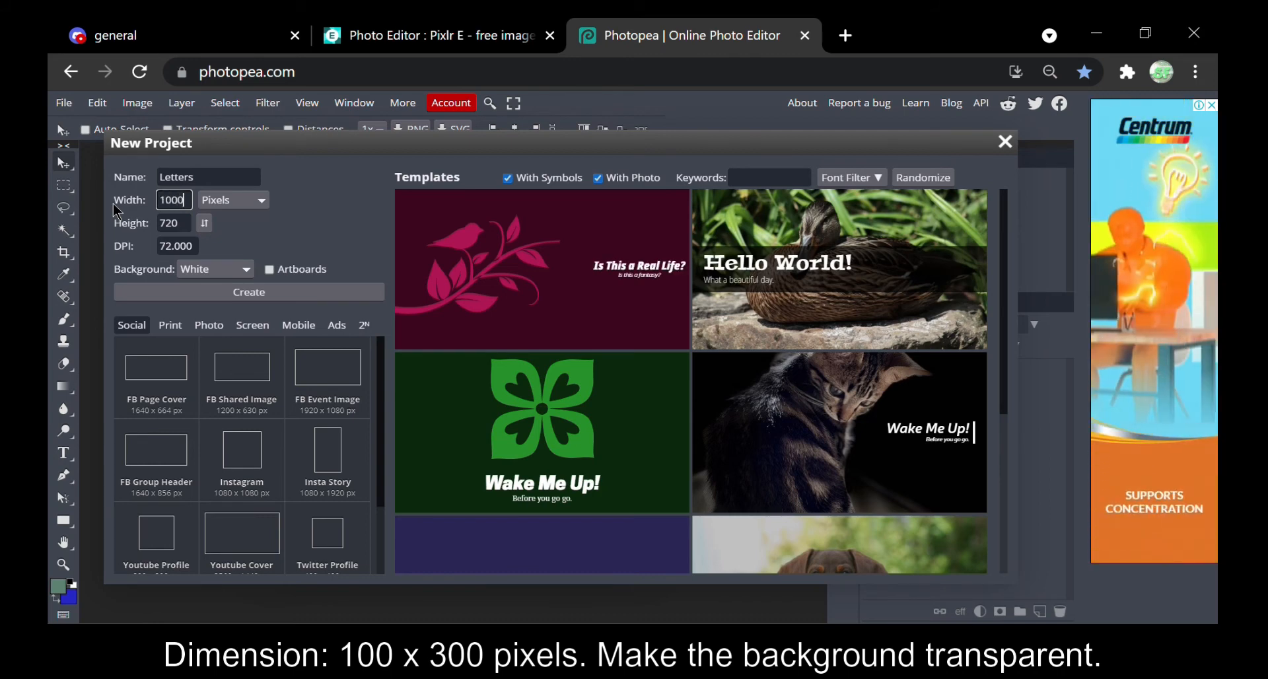
{"action": "key", "text": "Tab"}
{"action": "type", "text": "300"}
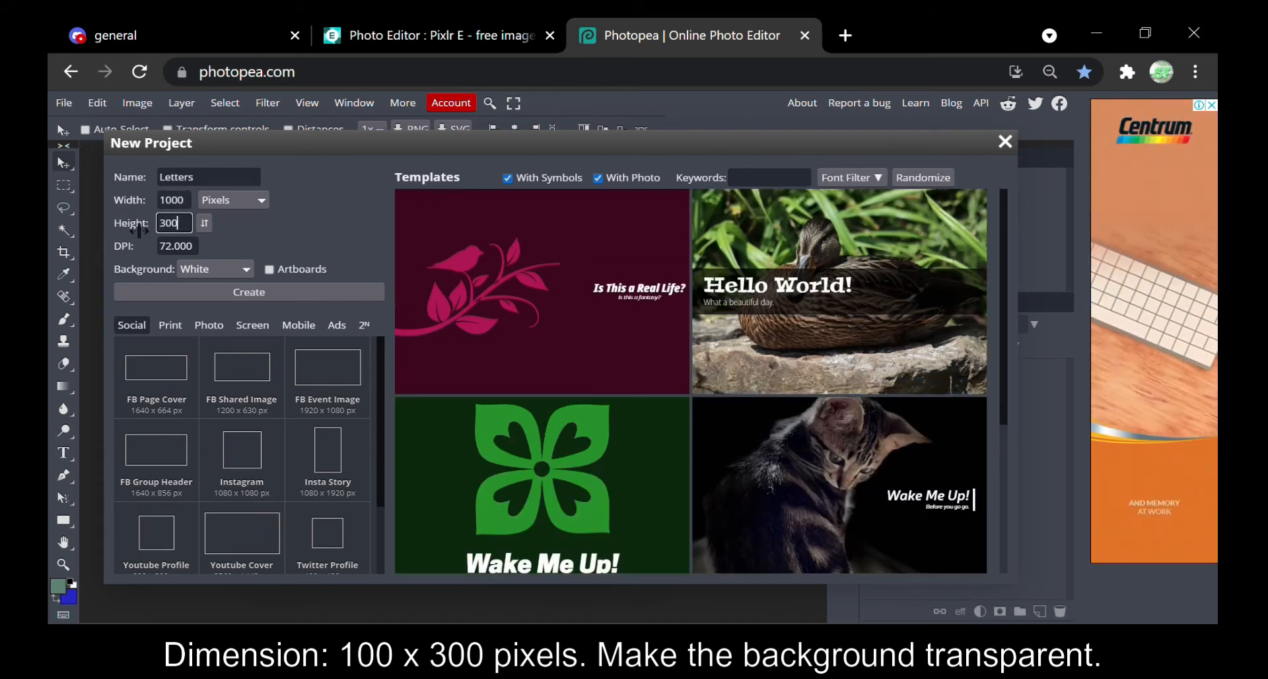
- Choose a transparent background for the new project and create it
{"action": "left_click", "coordinate": [211, 269]}
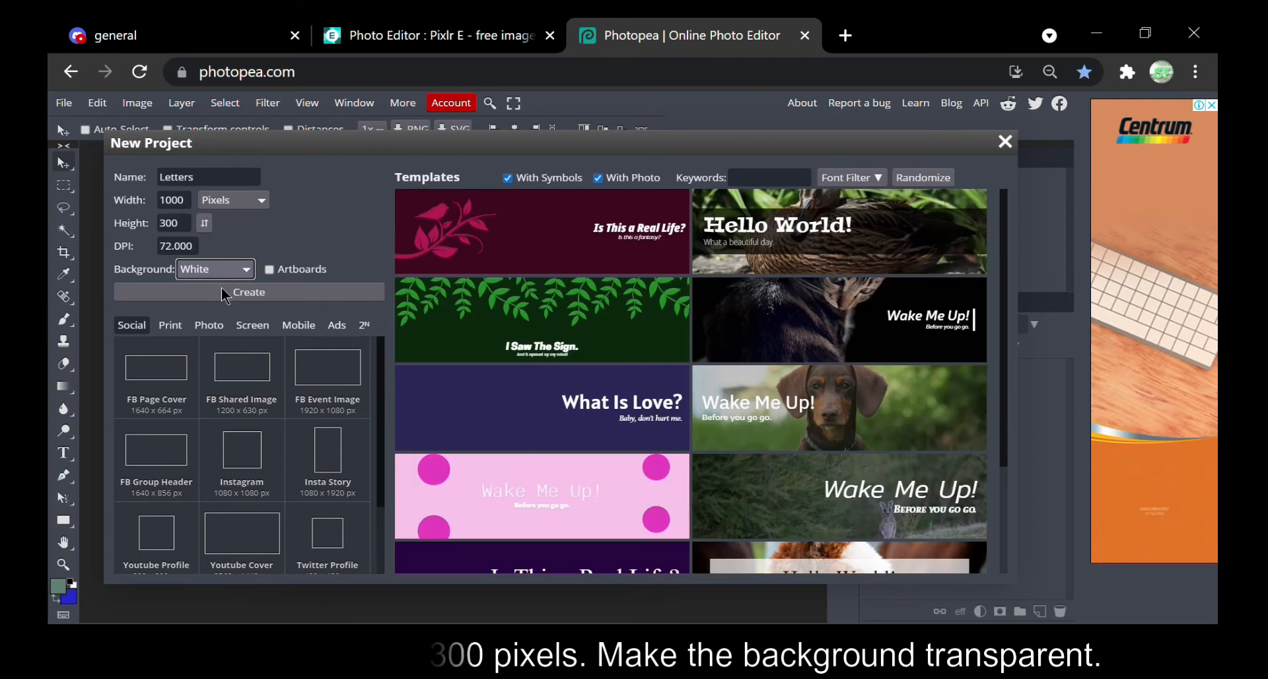
{"action": "left_click", "coordinate": [231, 320]}
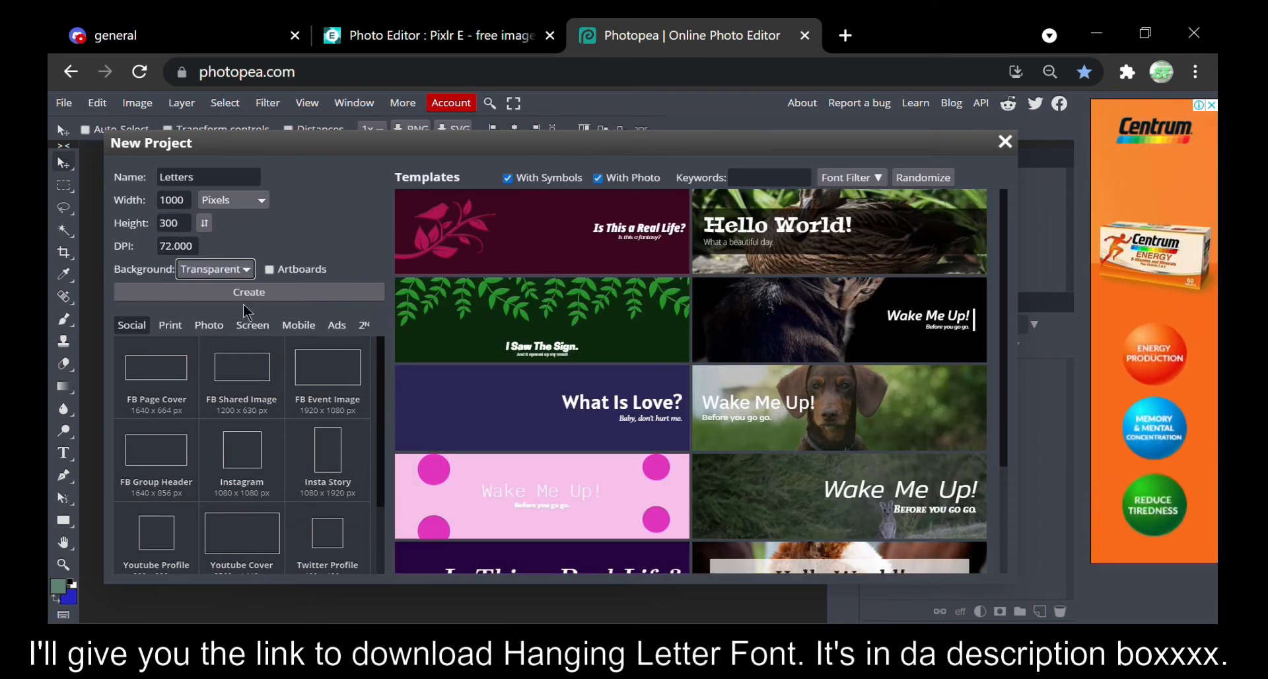
{"action": "left_click", "coordinate": [250, 293]}
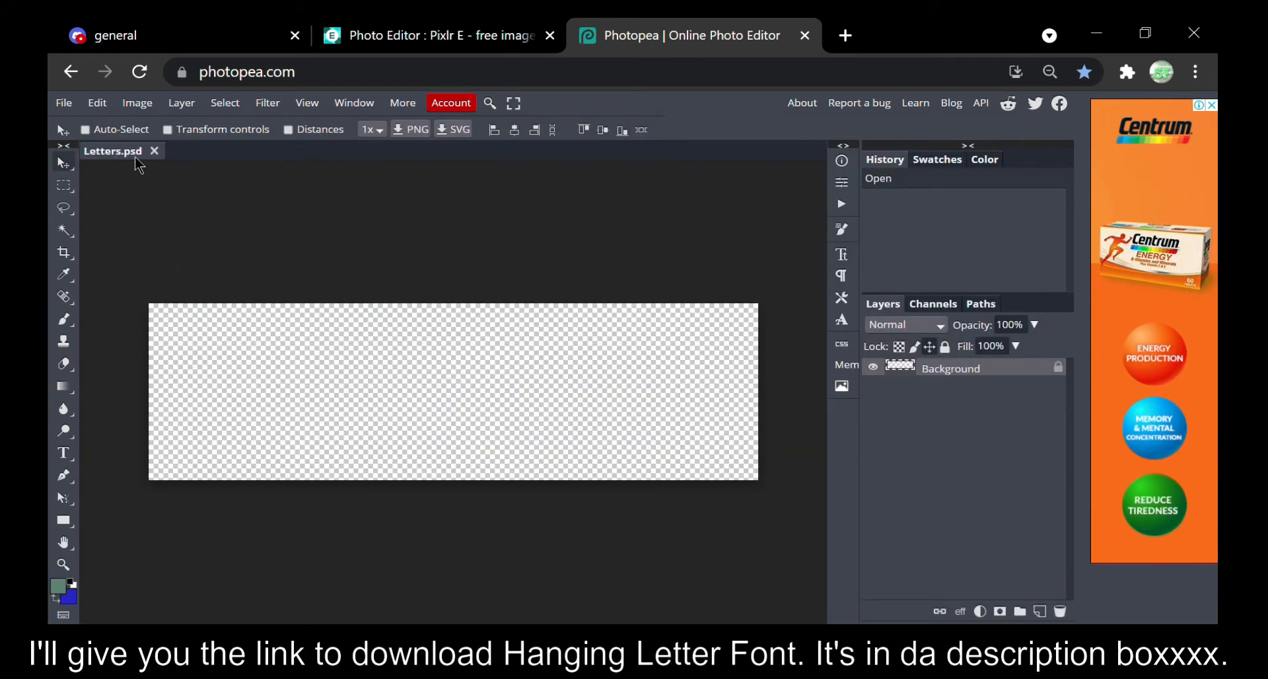
- Set up the Type tool with the Hanging Letters font, Regular style, at a size of 150 px
{"action": "left_click", "coordinate": [66, 455]}
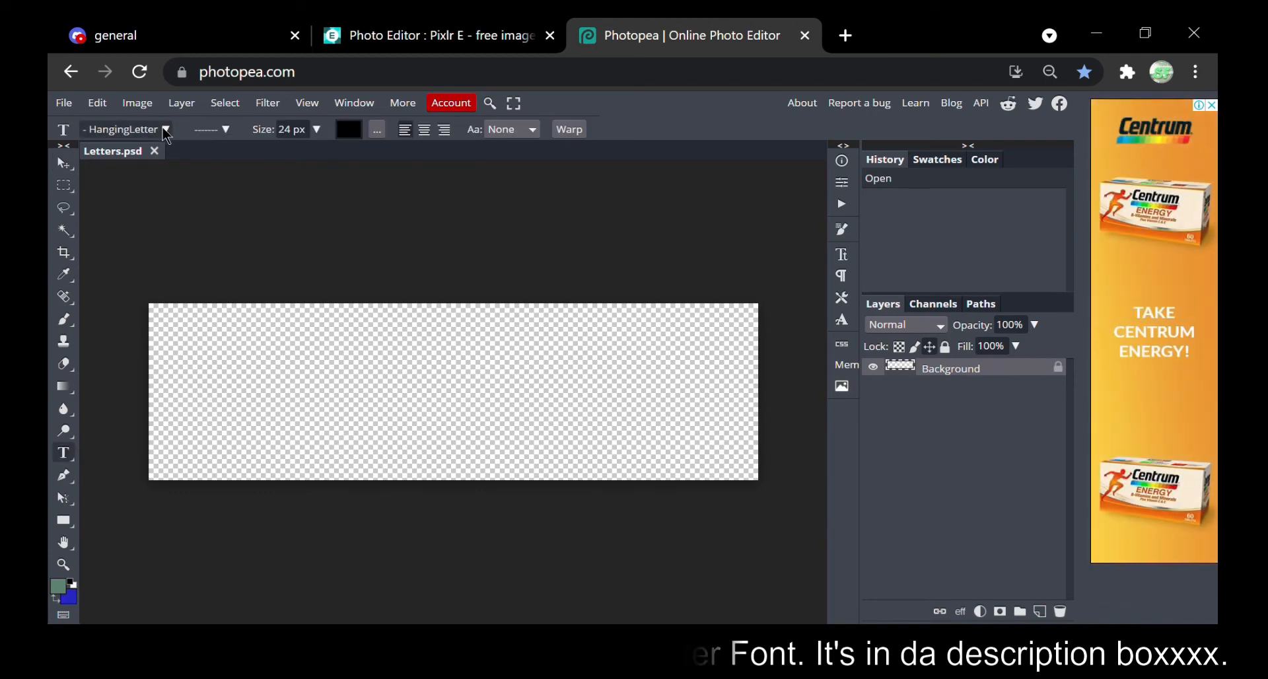
{"action": "left_click", "coordinate": [125, 130]}
{"action": "left_click", "coordinate": [255, 249]}
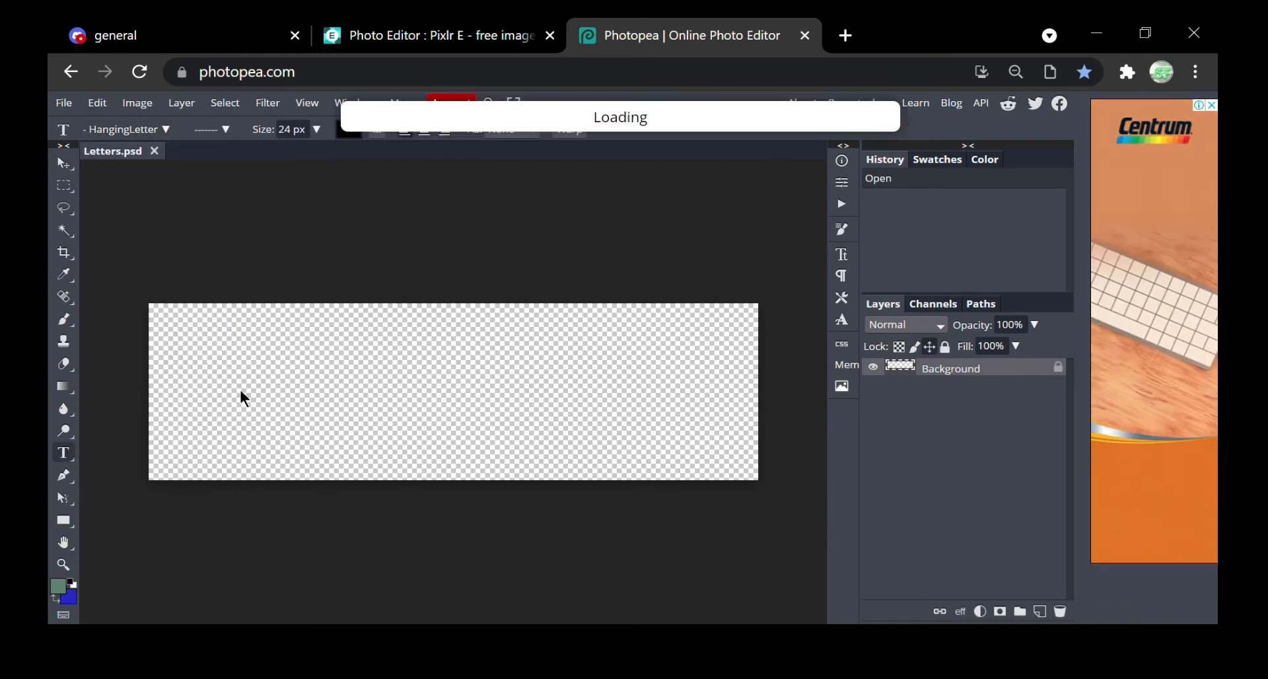
{"action": "left_click", "coordinate": [296, 151]}
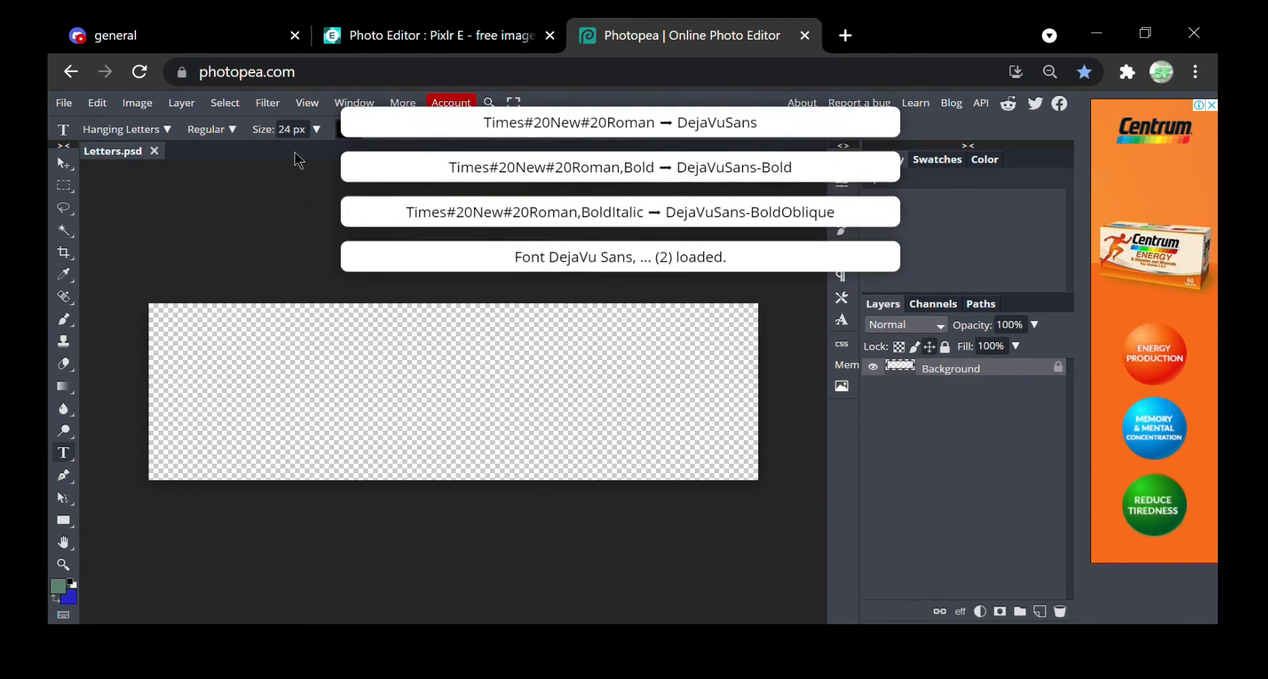
{"action": "left_click", "coordinate": [317, 130]}
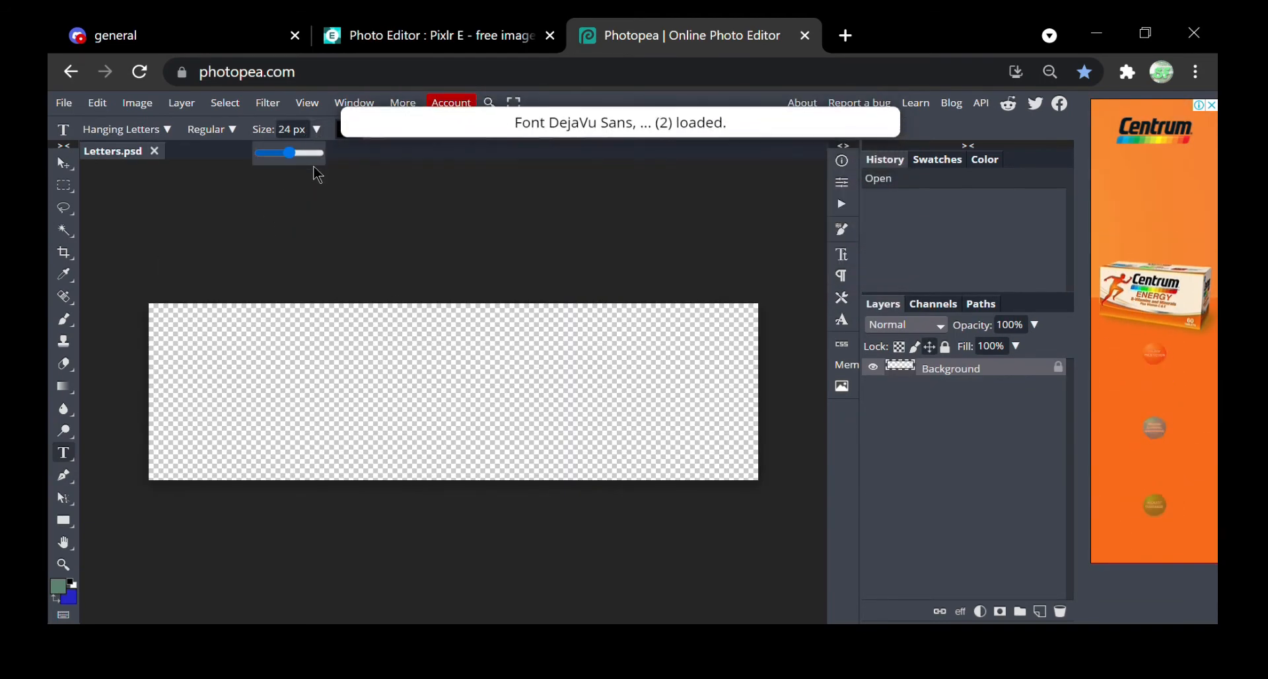
{"action": "left_click_drag", "start_coordinate": [284, 152], "coordinate": [336, 163]}
- Set the text colour to light green, hex a6f598
{"action": "left_click", "coordinate": [357, 132]}
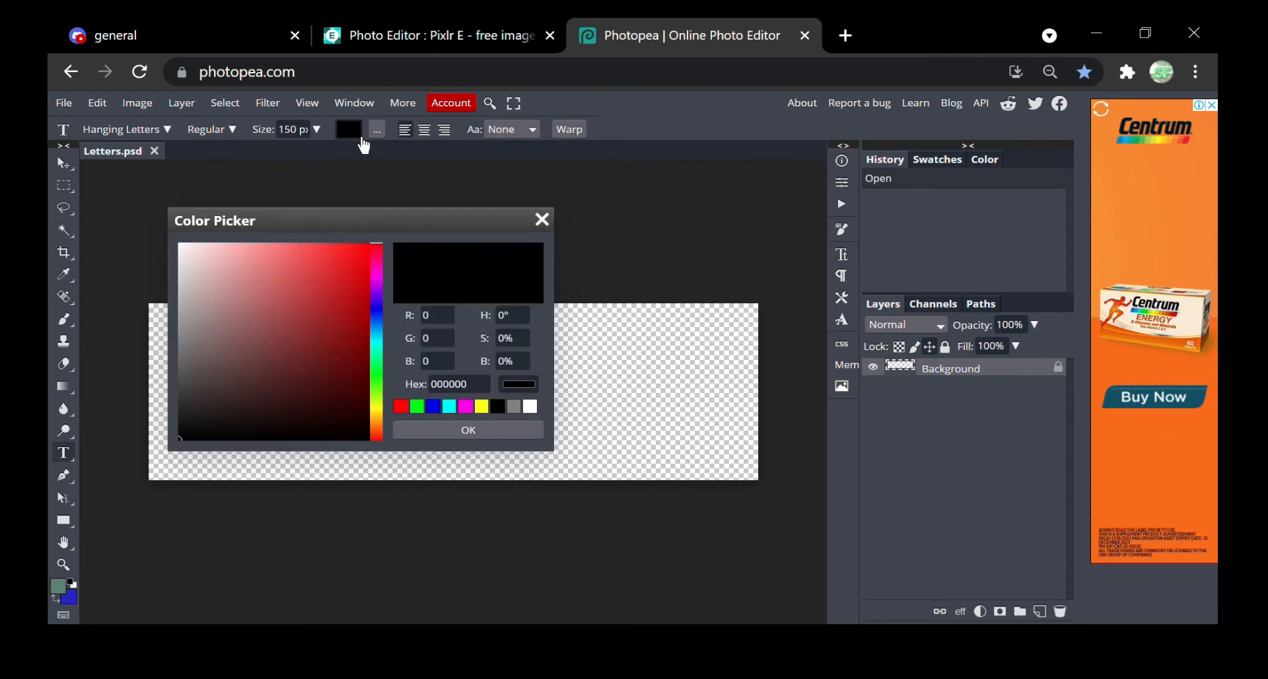
{"action": "left_click", "coordinate": [377, 359]}
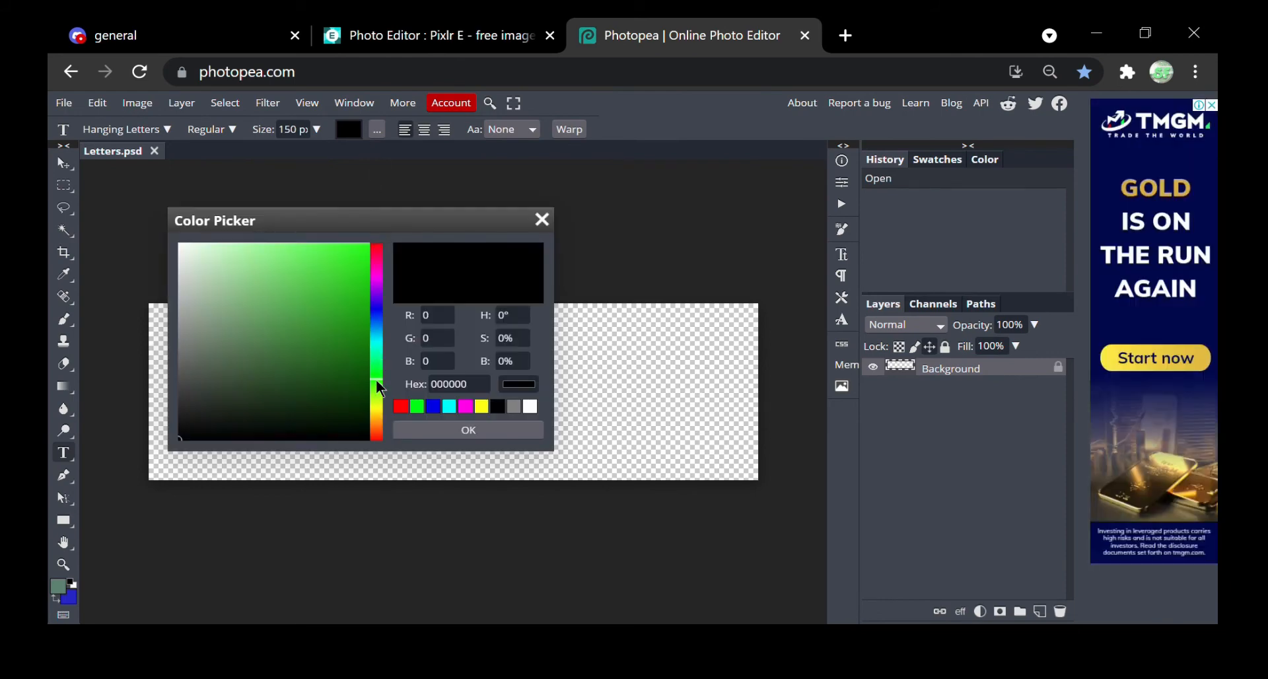
{"action": "left_click", "coordinate": [252, 252]}
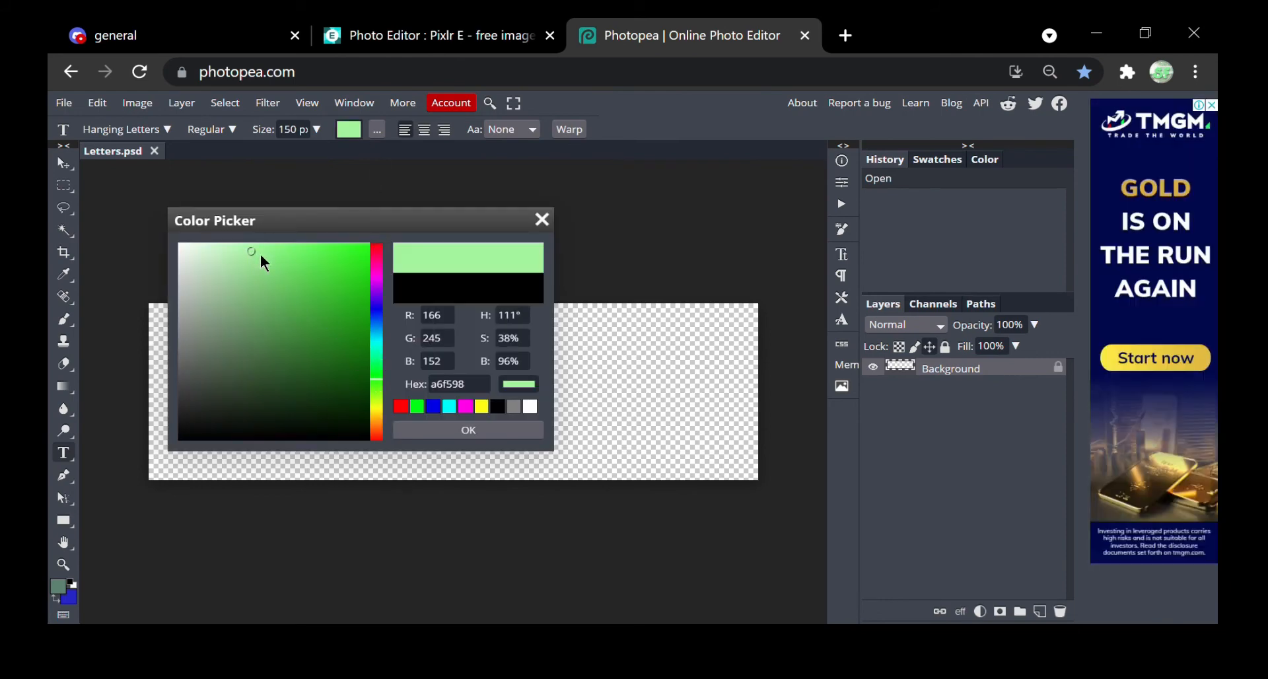
{"action": "left_click", "coordinate": [458, 431]}
- Add the text "Hanging Dividers" on the canvas and move it left and slightly down so it fits the canvas width
{"action": "left_click", "coordinate": [262, 394]}
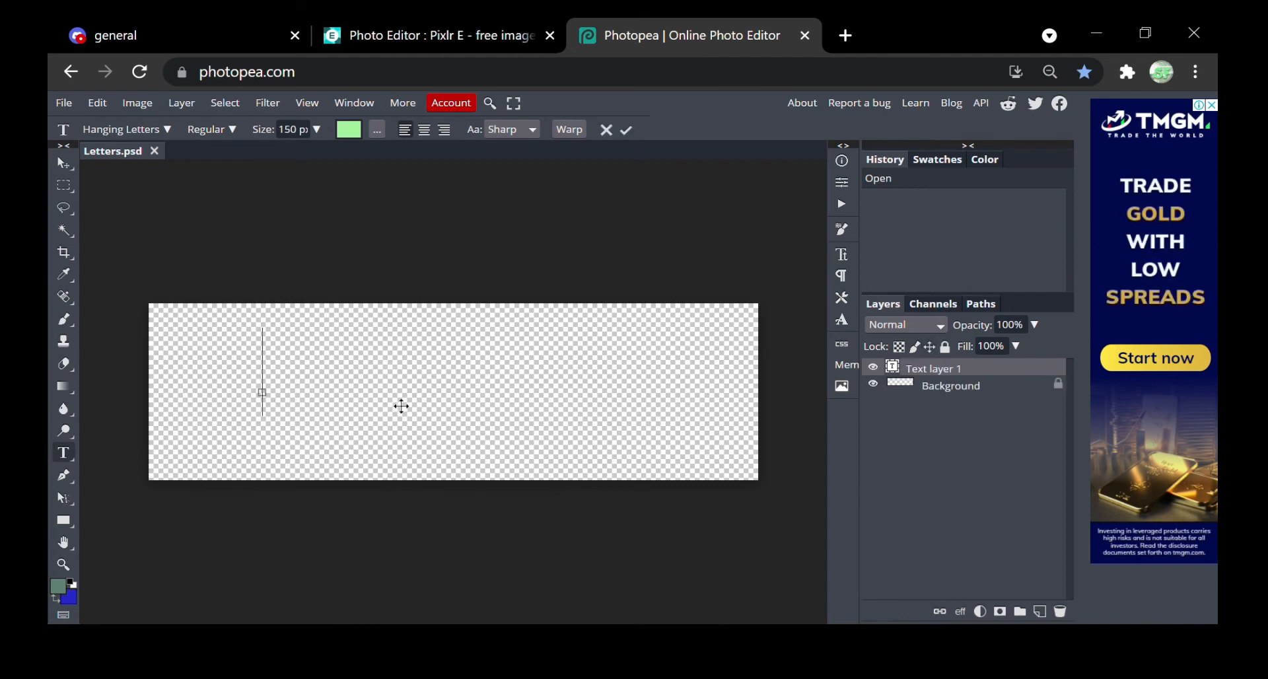
{"action": "type", "text": "Hang"}
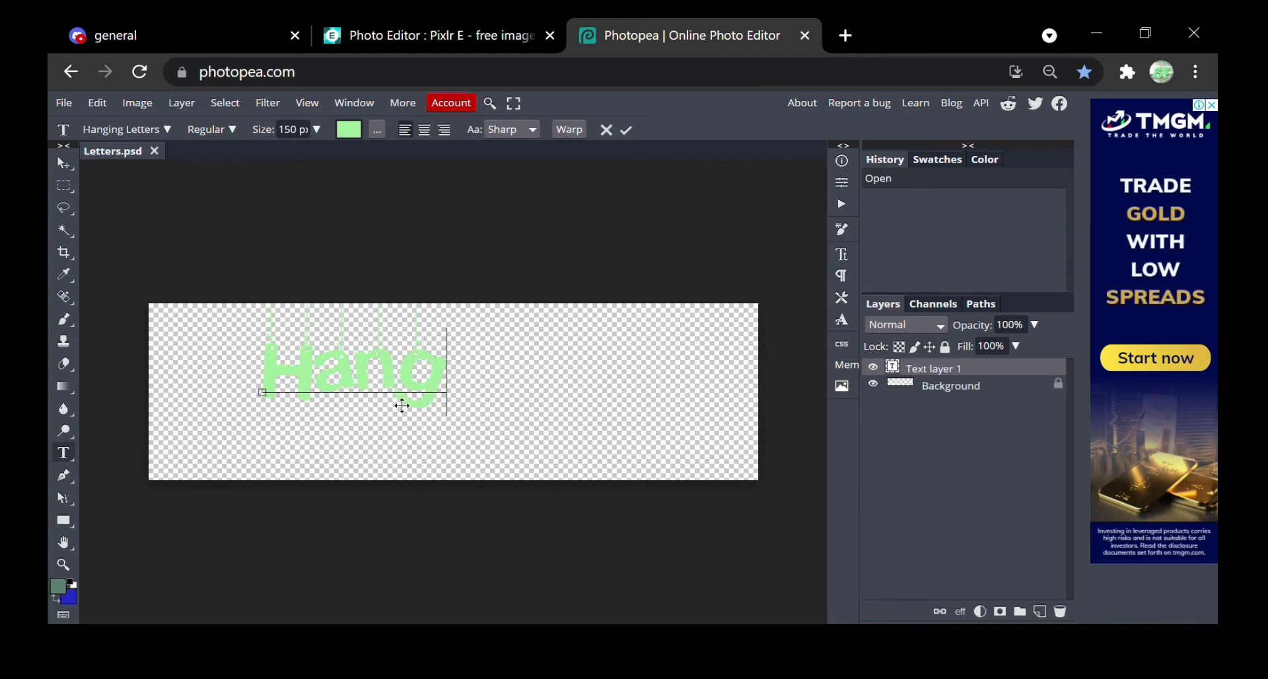
{"action": "type", "text": "ing Divider"}
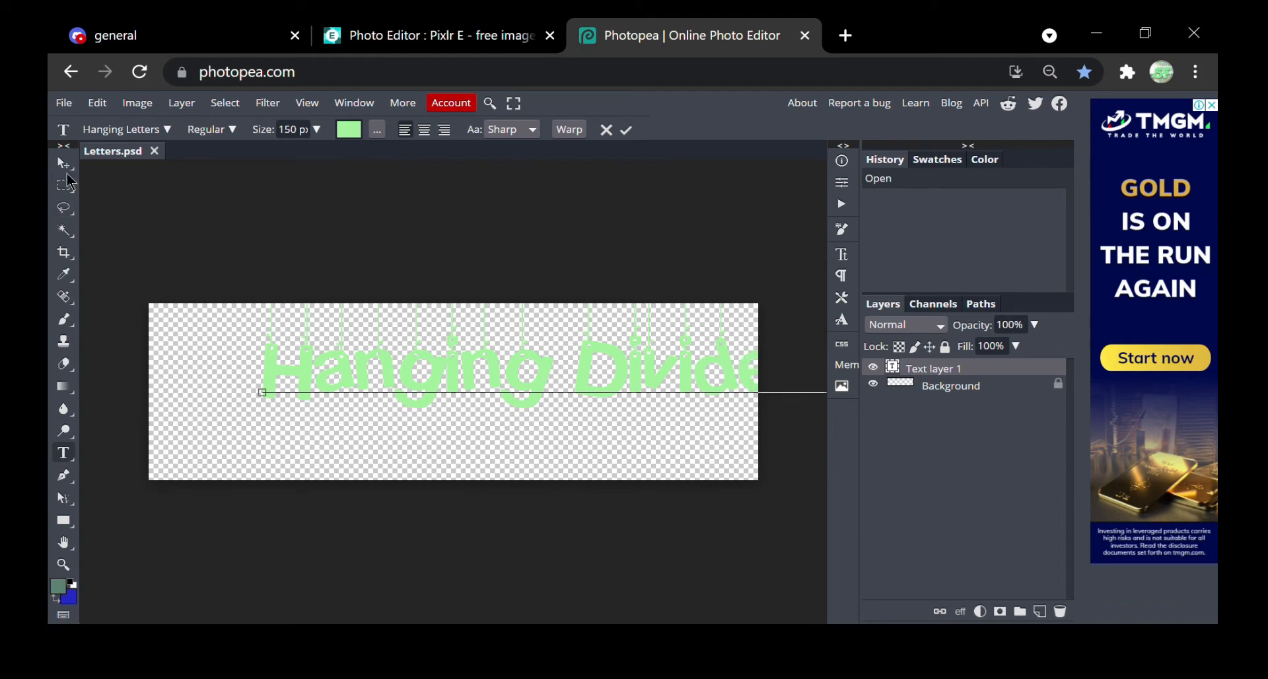
{"action": "left_click", "coordinate": [65, 165]}
{"action": "left_click_drag", "start_coordinate": [373, 375], "coordinate": [267, 409]}
- Export the hanging text as Letters.png at 1000 x 300 px and 100% quality
{"action": "left_click", "coordinate": [64, 104]}
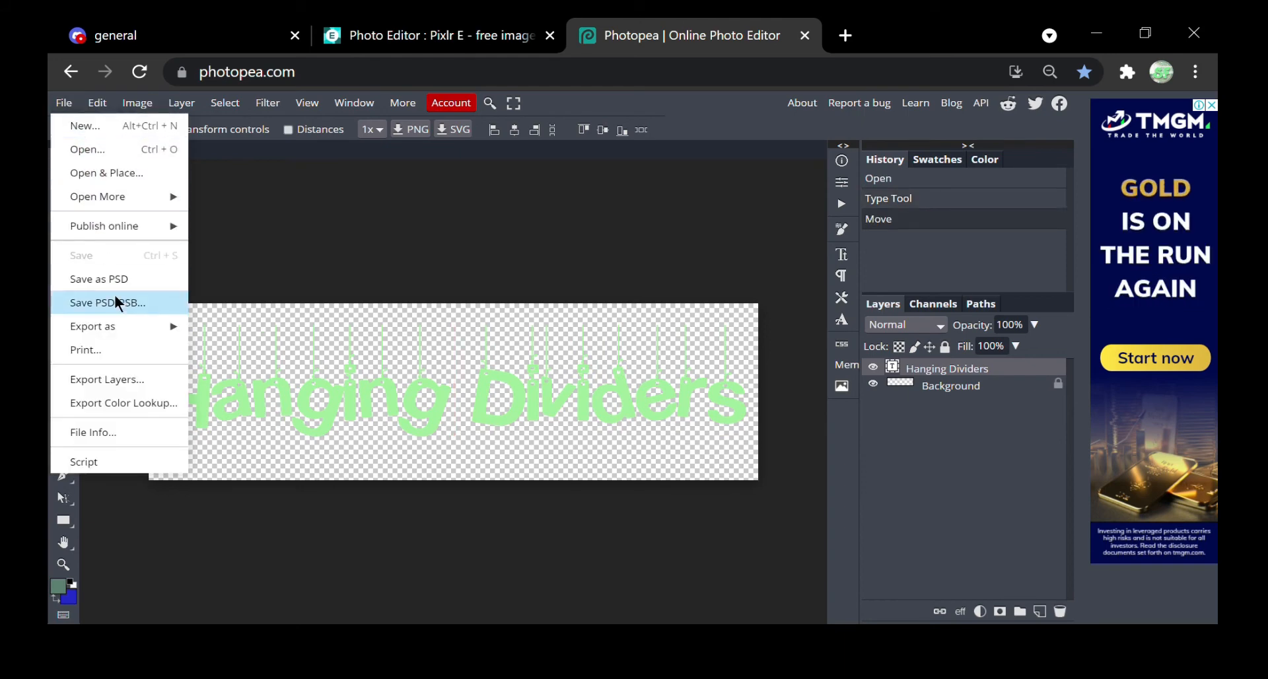
{"action": "mouse_move", "coordinate": [120, 327]}
{"action": "left_click", "coordinate": [226, 326]}
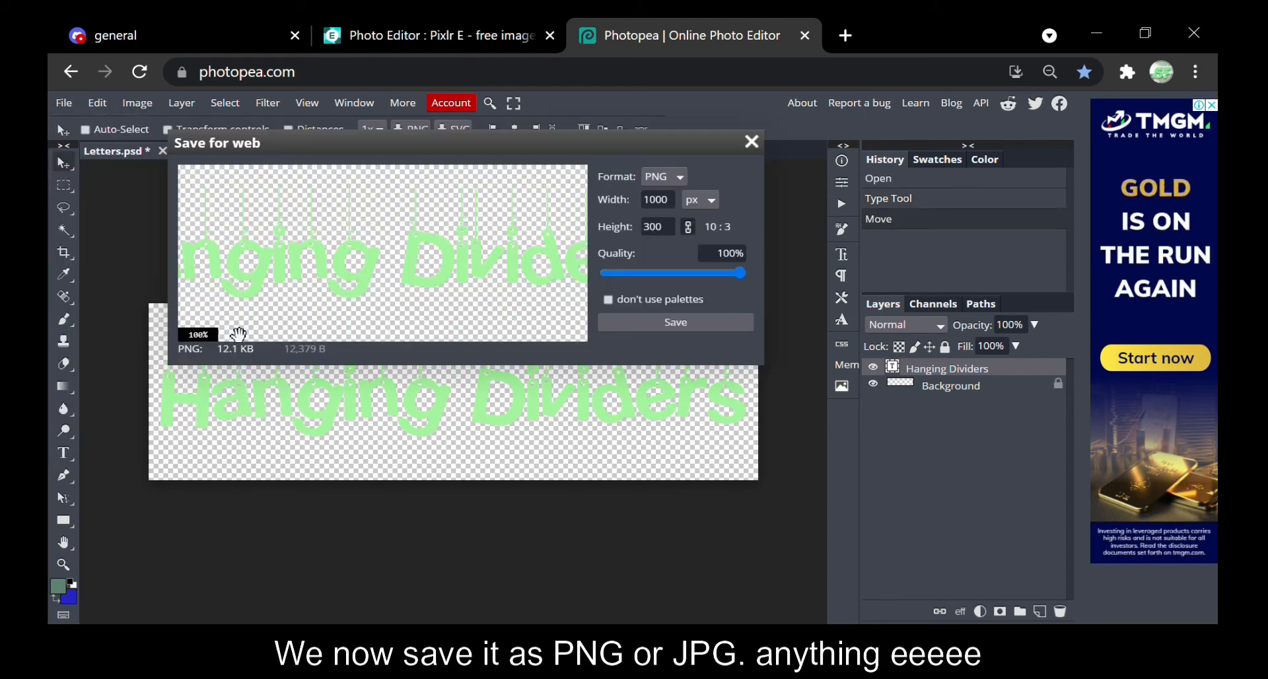
{"action": "left_click", "coordinate": [651, 322]}
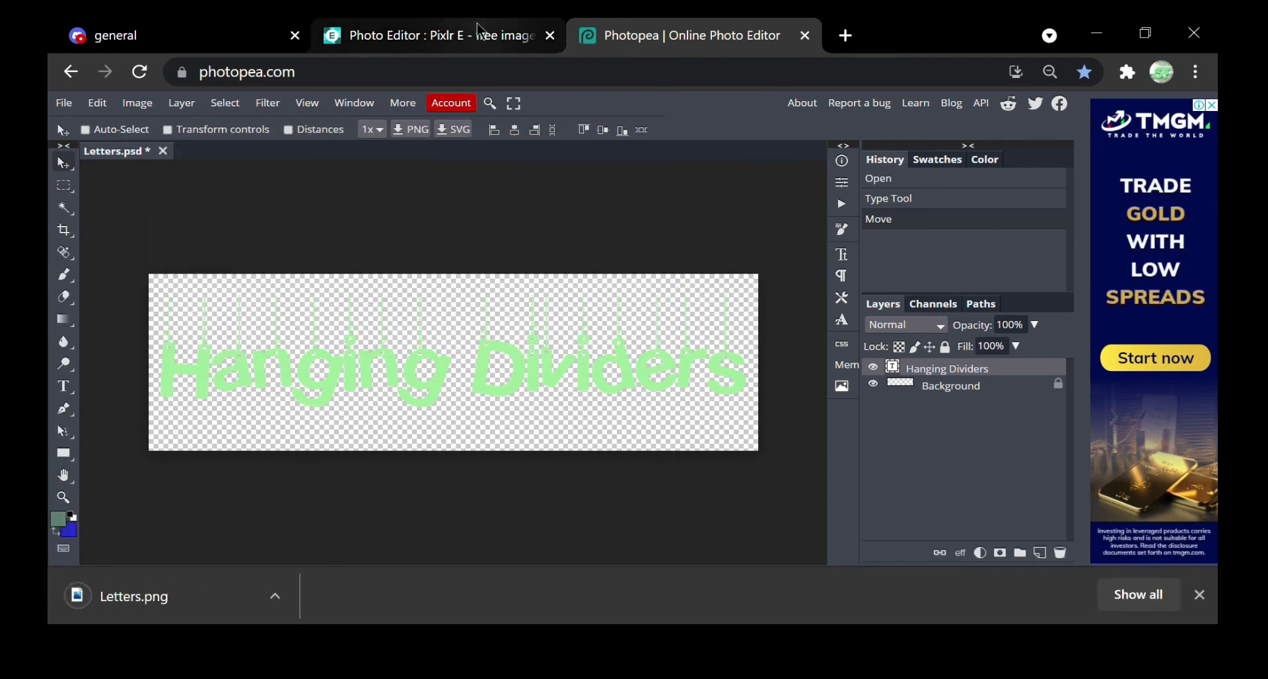
- Switch back to the divider in Pixlr and add Letters.png as a new image layer
{"action": "left_click", "coordinate": [430, 35]}
{"action": "left_click", "coordinate": [1133, 533]}
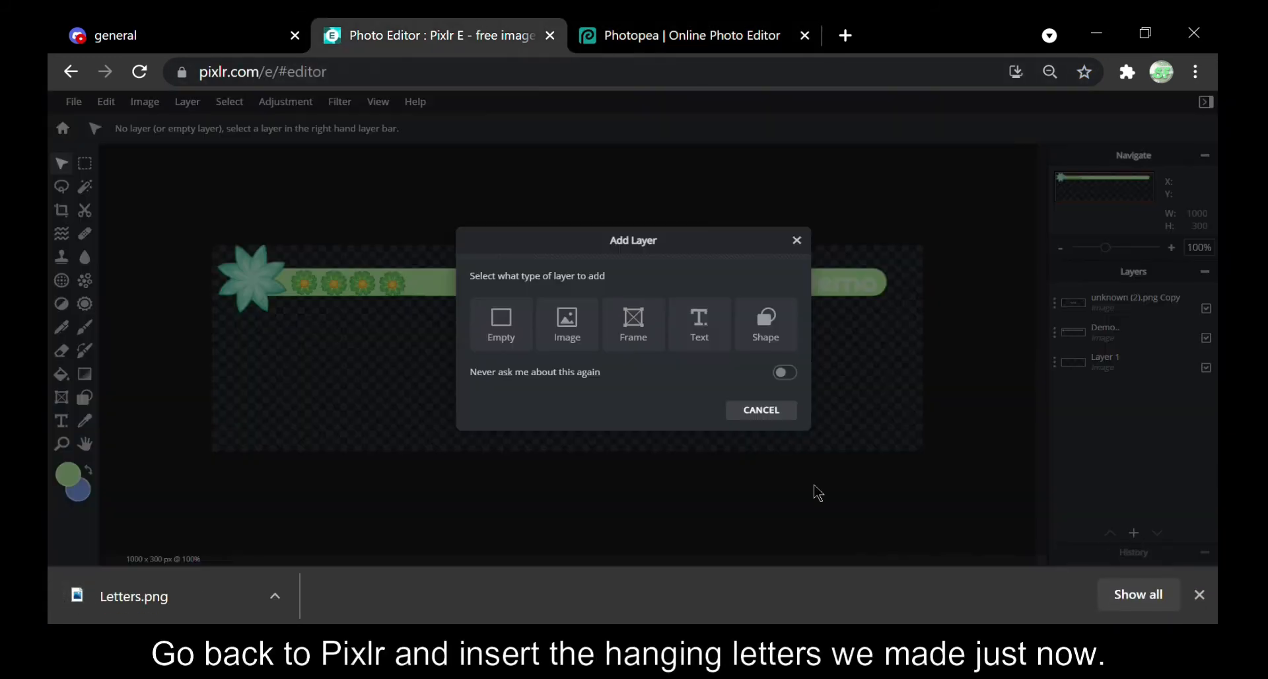
{"action": "left_click", "coordinate": [575, 341]}
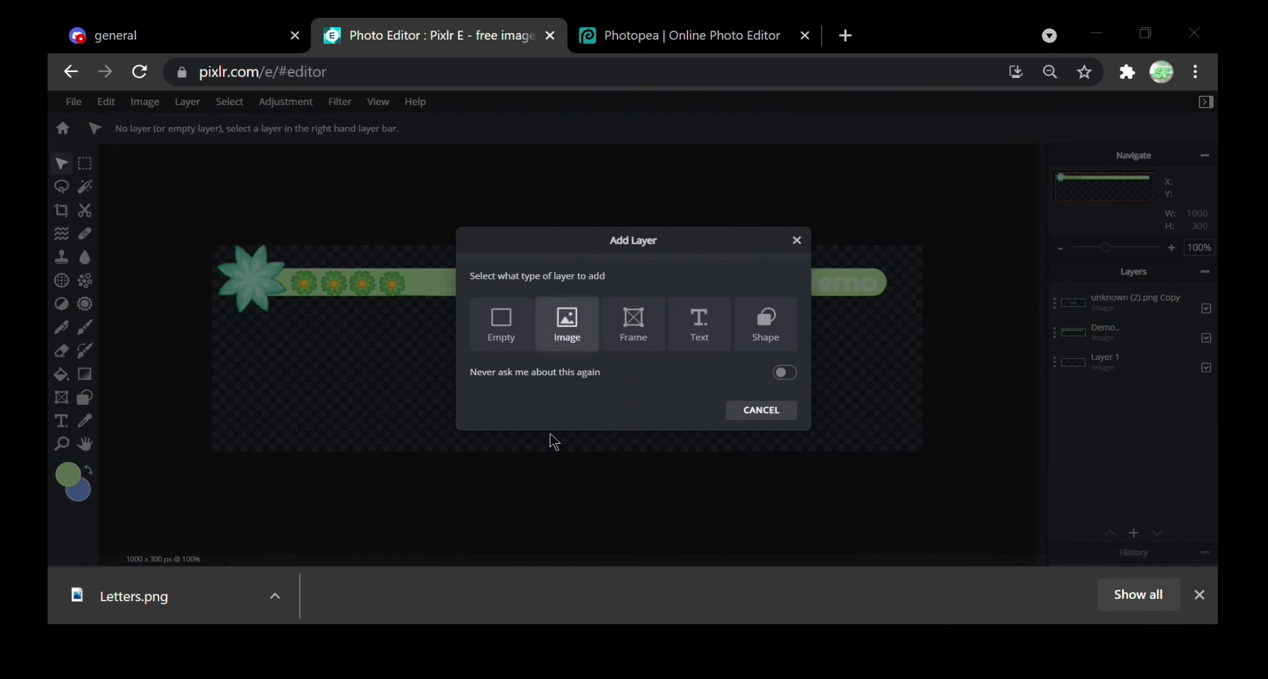
{"action": "left_click", "coordinate": [563, 482]}
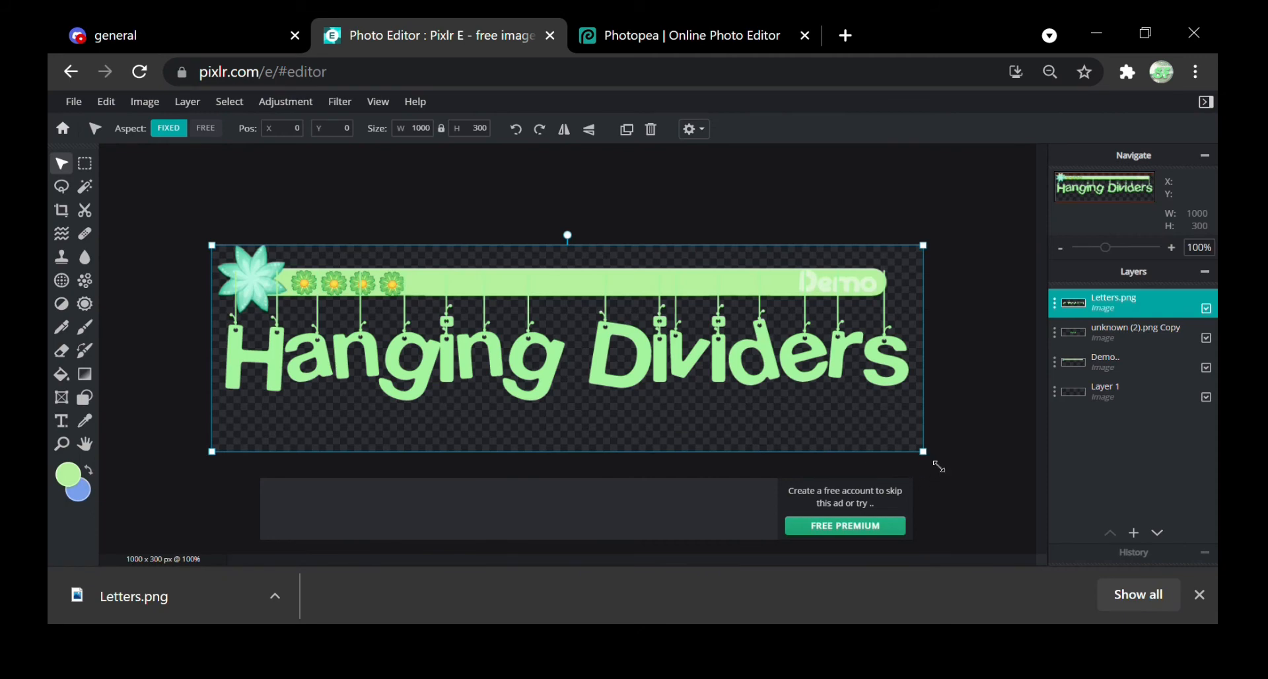
- Shrink the Letters.png lettering to 891 x 268 px and position it at X 47, Y 40 so it hangs from the bar
{"action": "mouse_move", "coordinate": [789, 416]}
{"action": "left_mouse_down"}
{"action": "mouse_move", "coordinate": [790, 433]}
{"action": "mouse_move", "coordinate": [778, 424]}
{"action": "left_mouse_up"}
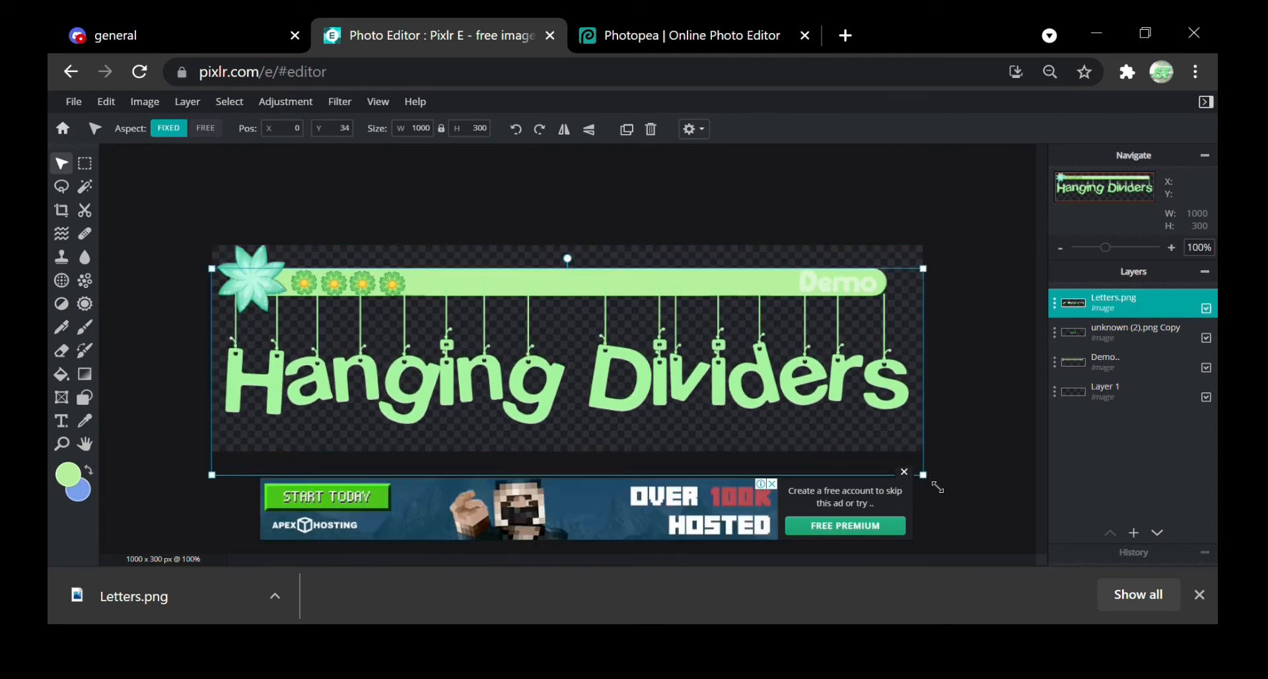
{"action": "left_click_drag", "start_coordinate": [936, 487], "coordinate": [860, 466]}
{"action": "left_click", "coordinate": [906, 473]}
{"action": "left_click_drag", "start_coordinate": [681, 409], "coordinate": [715, 413]}
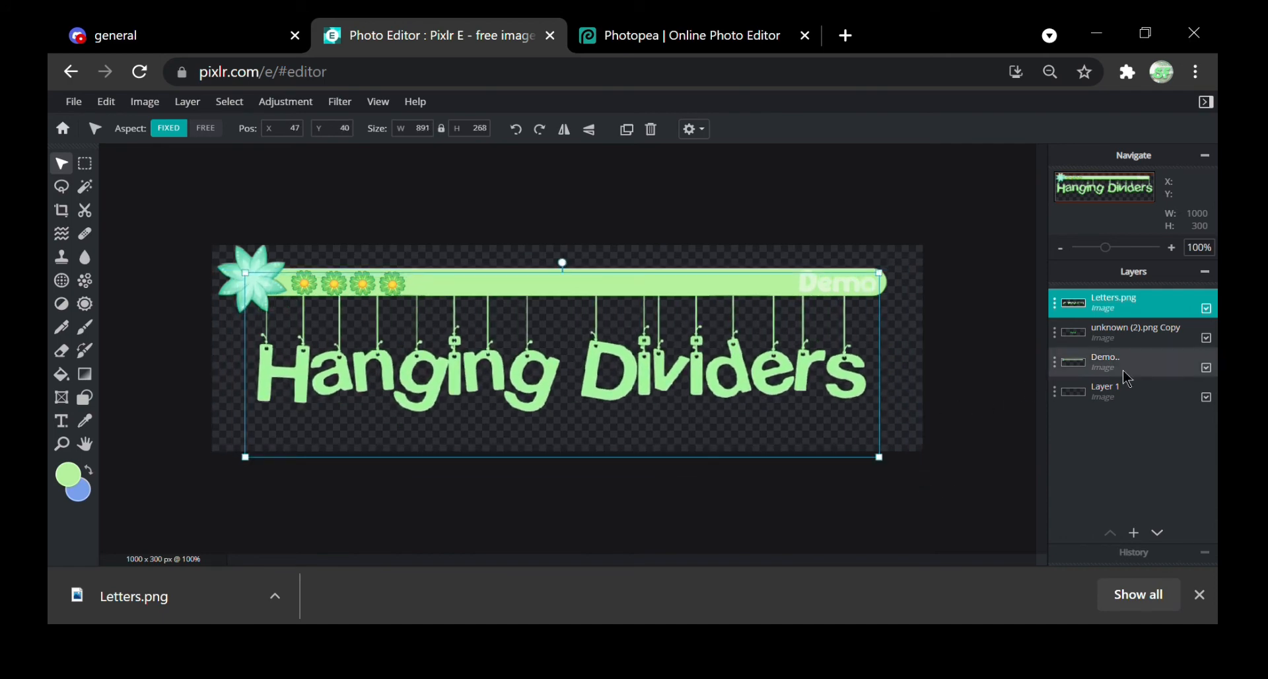
{"action": "left_click", "coordinate": [1200, 594]}
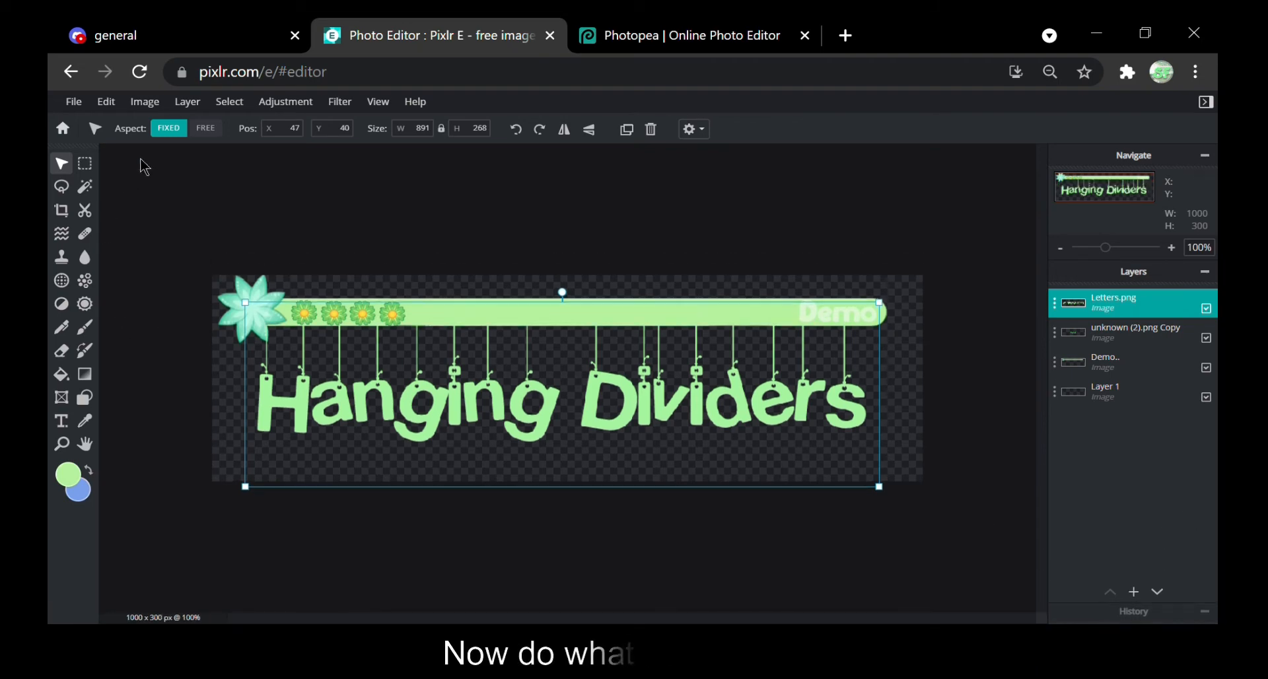
- Rasterize the Letters.png layer and select its pixels
{"action": "left_click", "coordinate": [187, 101]}
{"action": "left_click", "coordinate": [227, 254]}
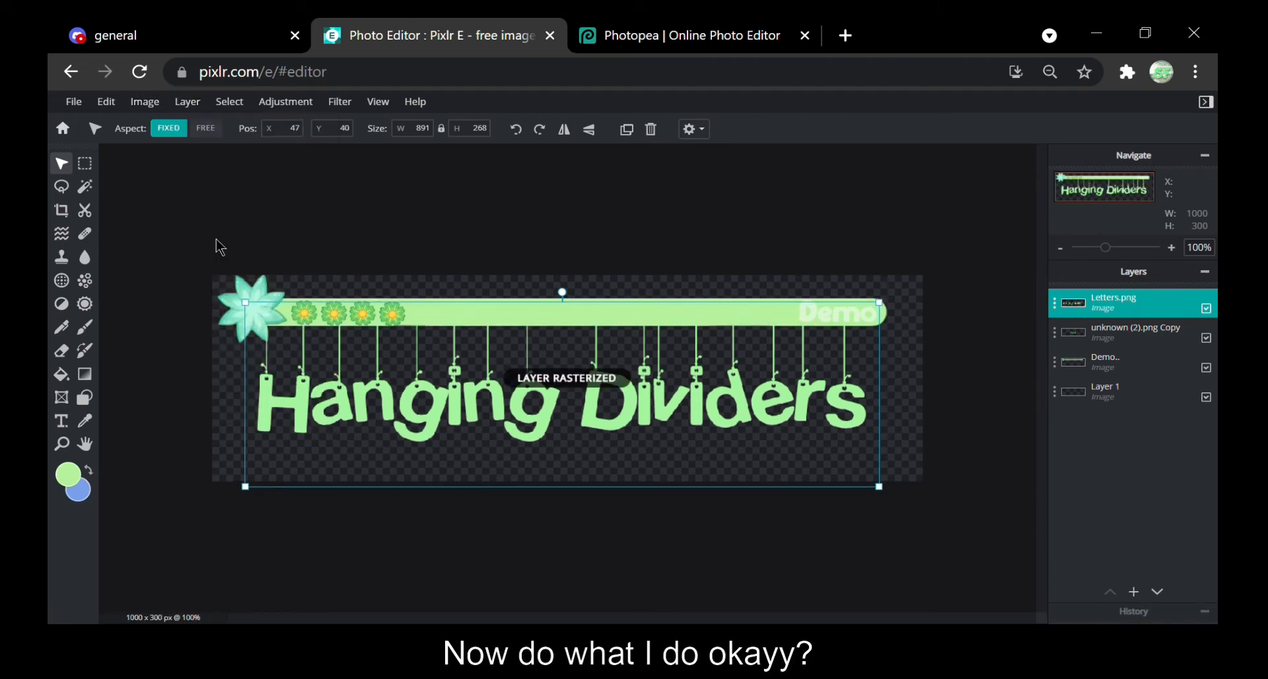
{"action": "left_click", "coordinate": [229, 103]}
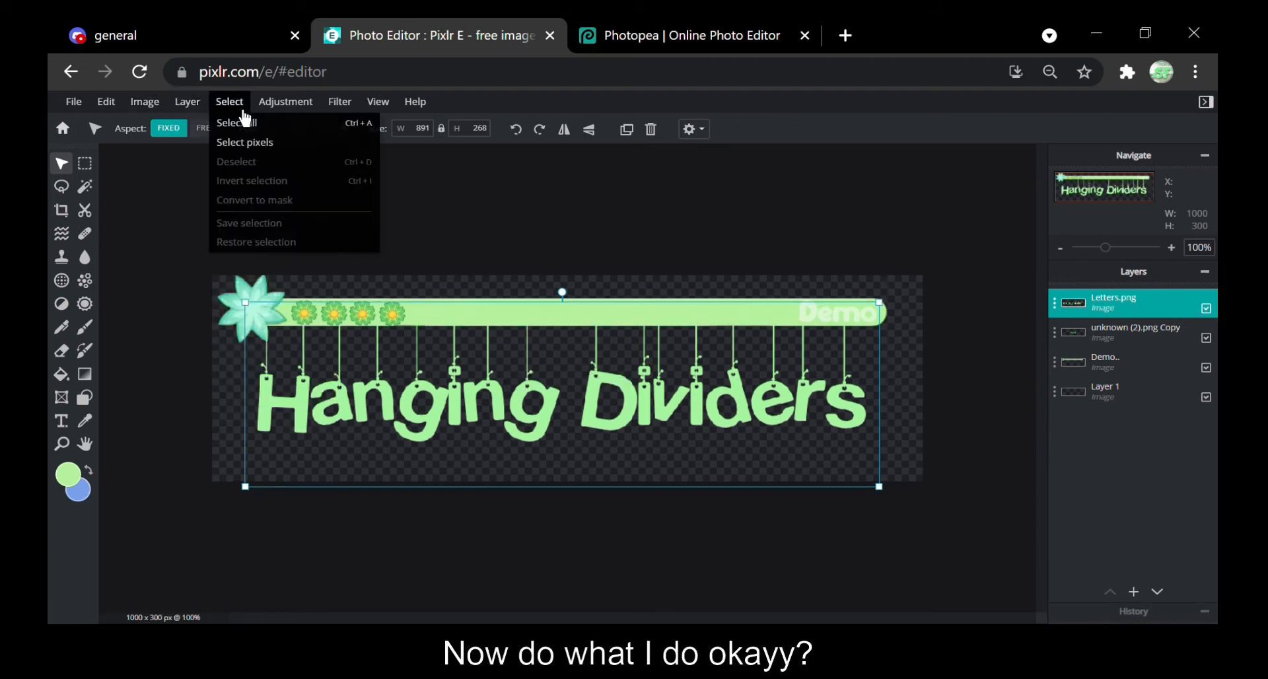
{"action": "left_click", "coordinate": [252, 142]}
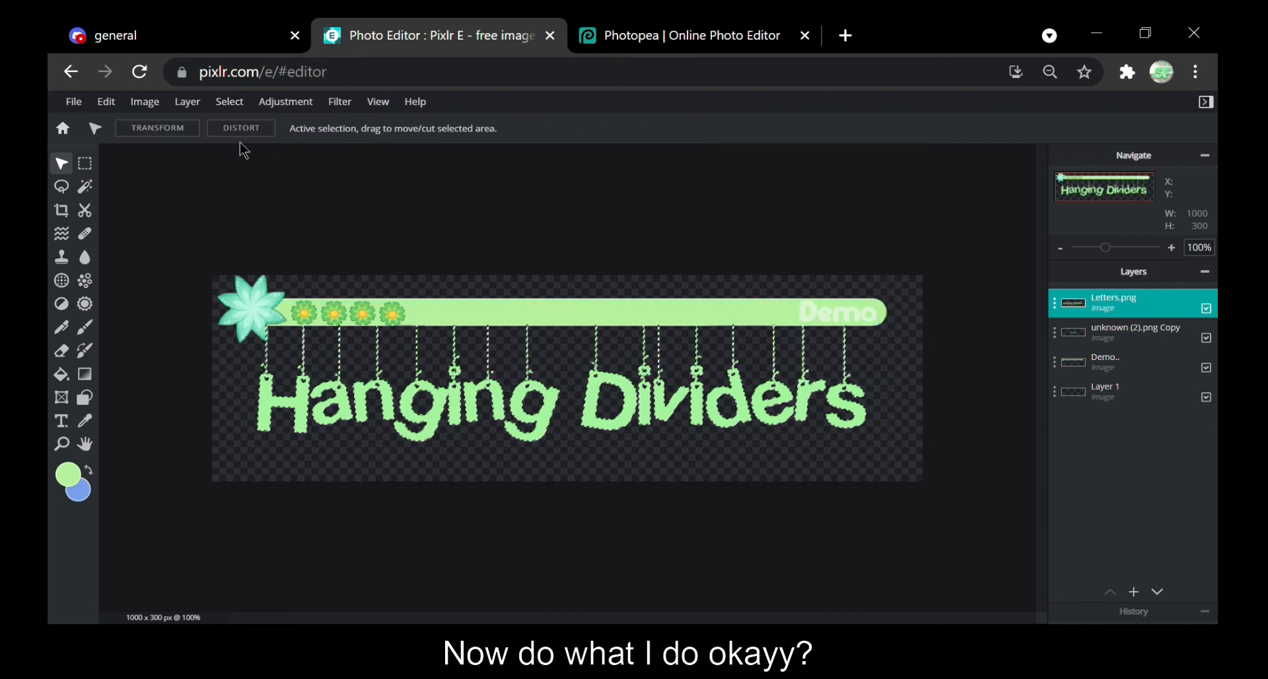
- Set the linear gradient's start colour to light green, hex 97FF99
{"action": "left_click", "coordinate": [84, 374]}
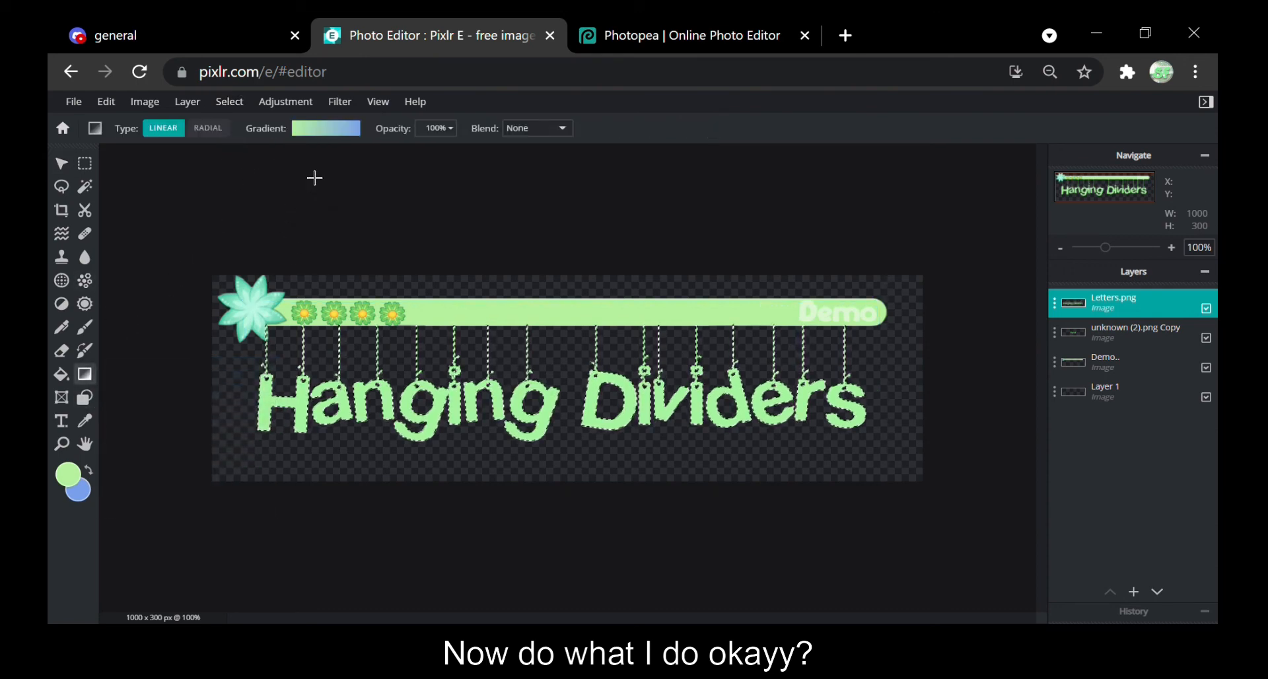
{"action": "left_click", "coordinate": [326, 129]}
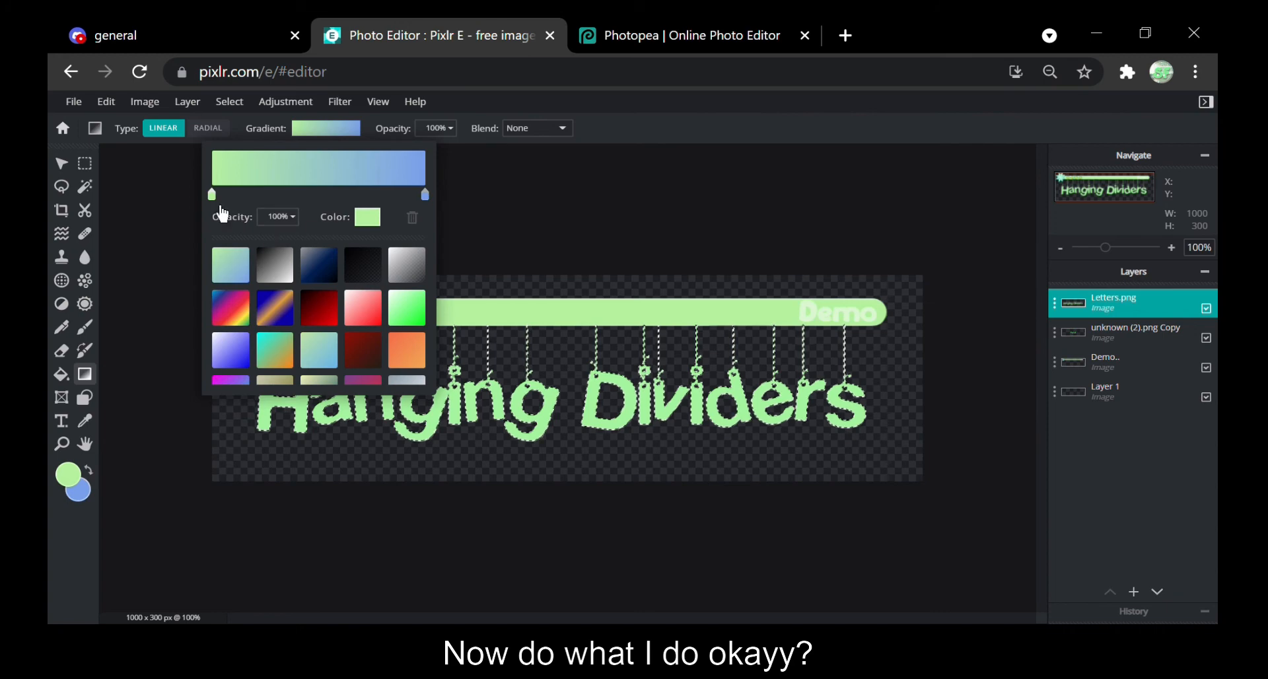
{"action": "left_click", "coordinate": [368, 217]}
{"action": "left_click_drag", "start_coordinate": [536, 279], "coordinate": [541, 265]}
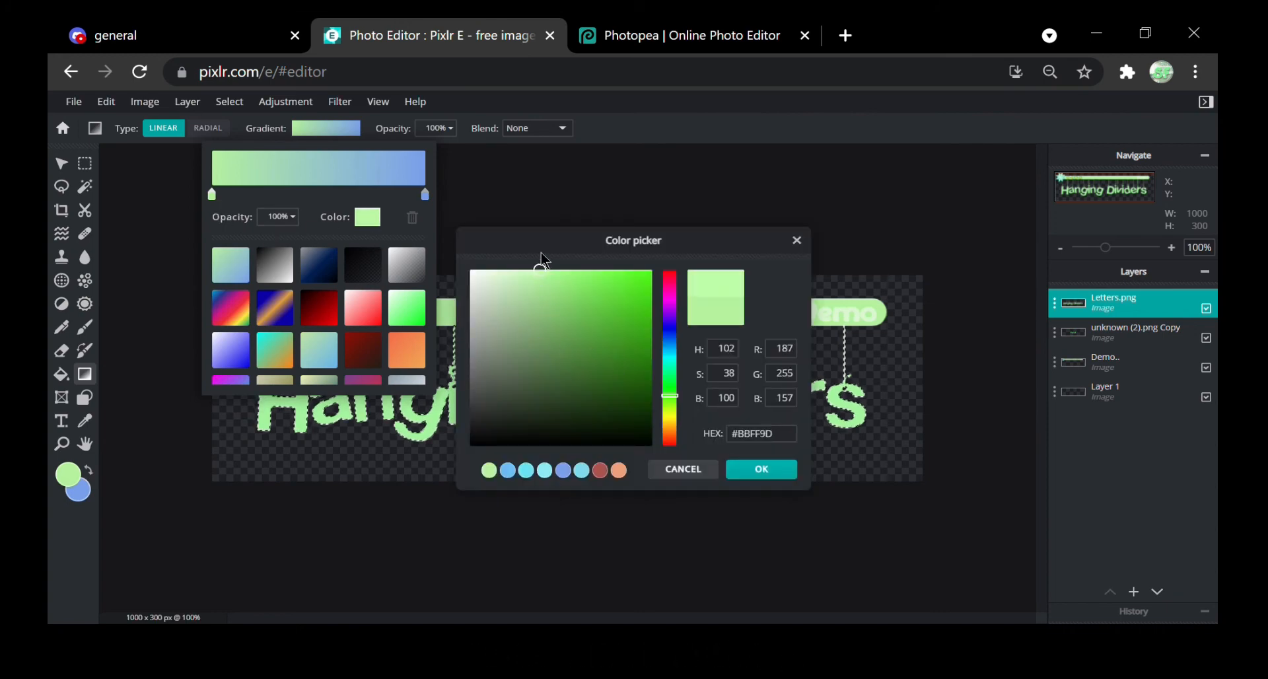
{"action": "left_click_drag", "start_coordinate": [681, 399], "coordinate": [673, 387]}
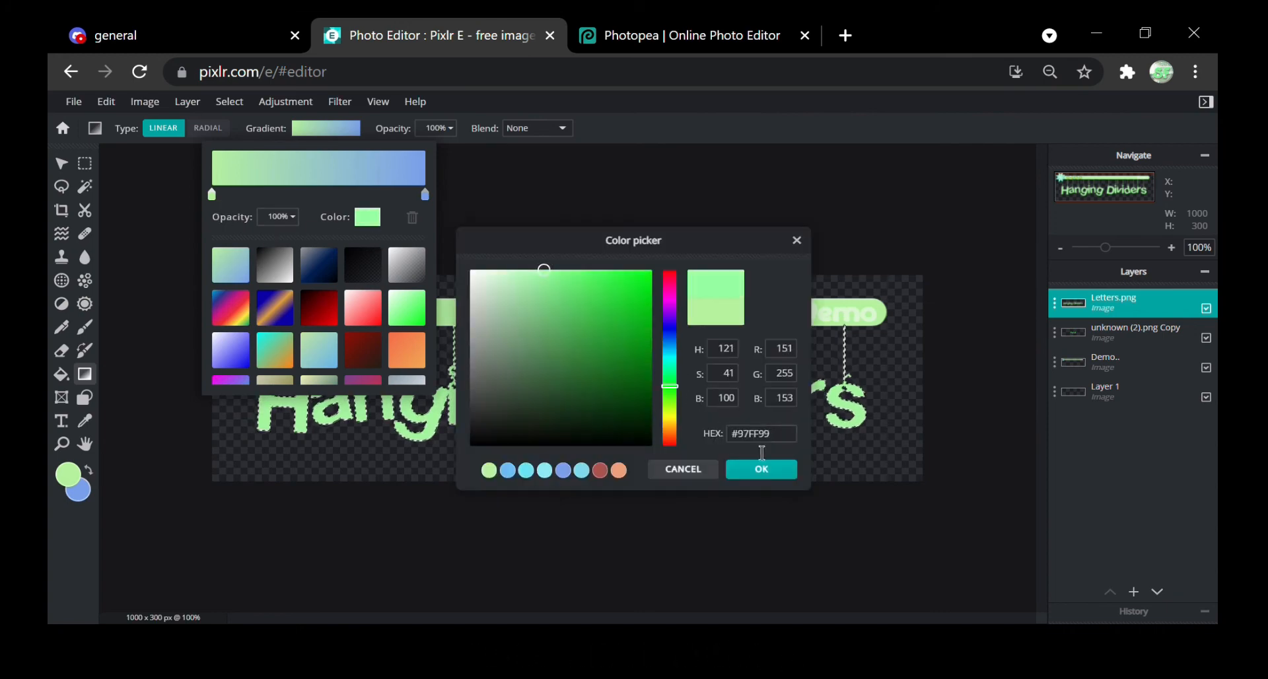
{"action": "left_click", "coordinate": [762, 470]}
- Set the gradient's end colour to pale yellow, hex F2FFB1, and shift the green stop inward to just over a quarter of the range
{"action": "left_click", "coordinate": [425, 195]}
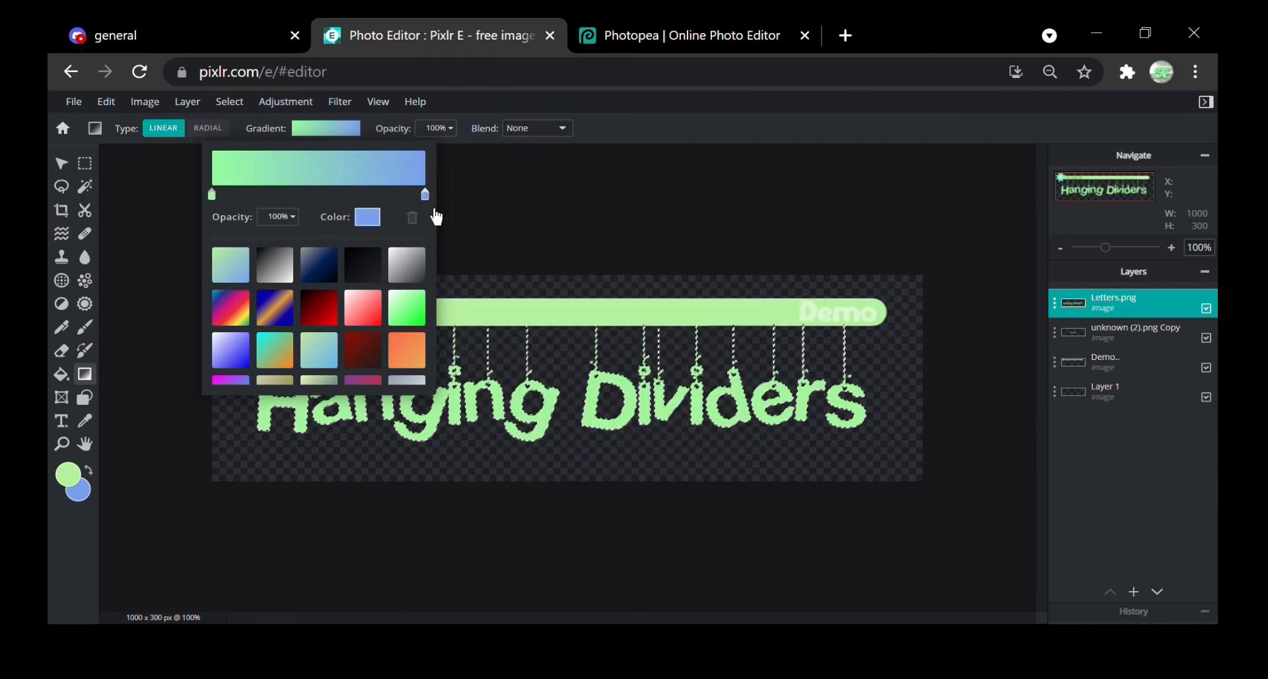
{"action": "left_click", "coordinate": [378, 223]}
{"action": "left_click", "coordinate": [676, 411]}
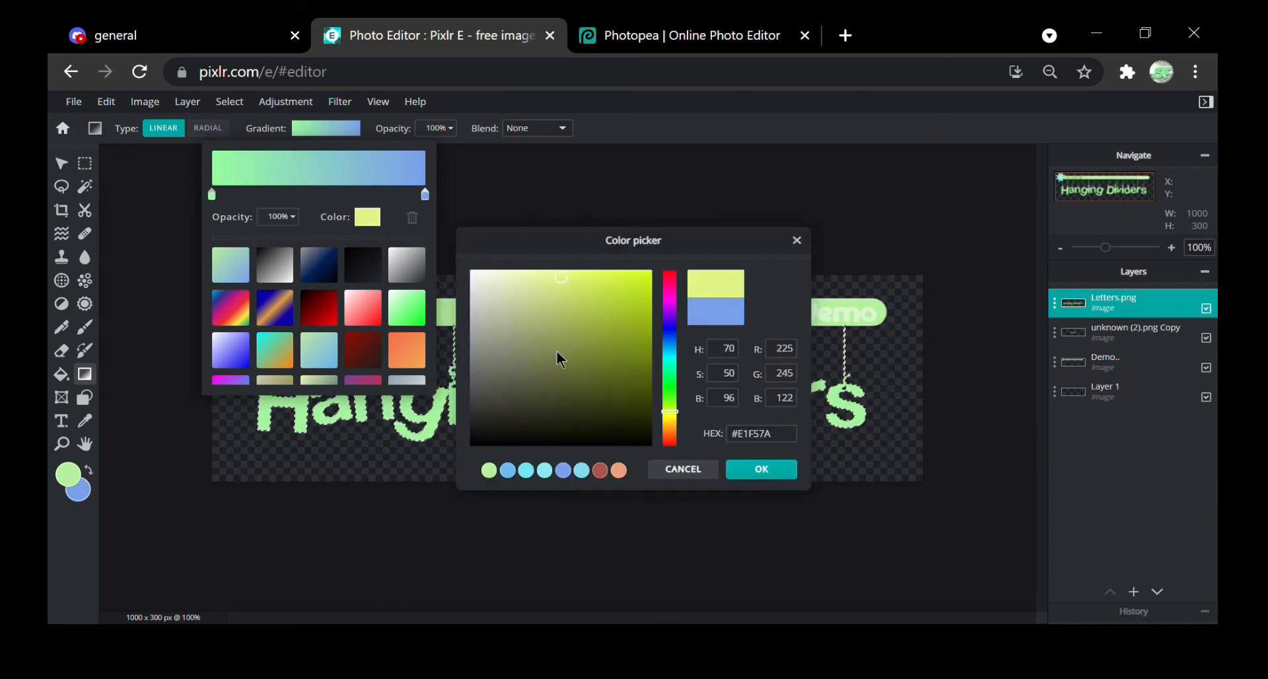
{"action": "left_click_drag", "start_coordinate": [555, 280], "coordinate": [526, 252]}
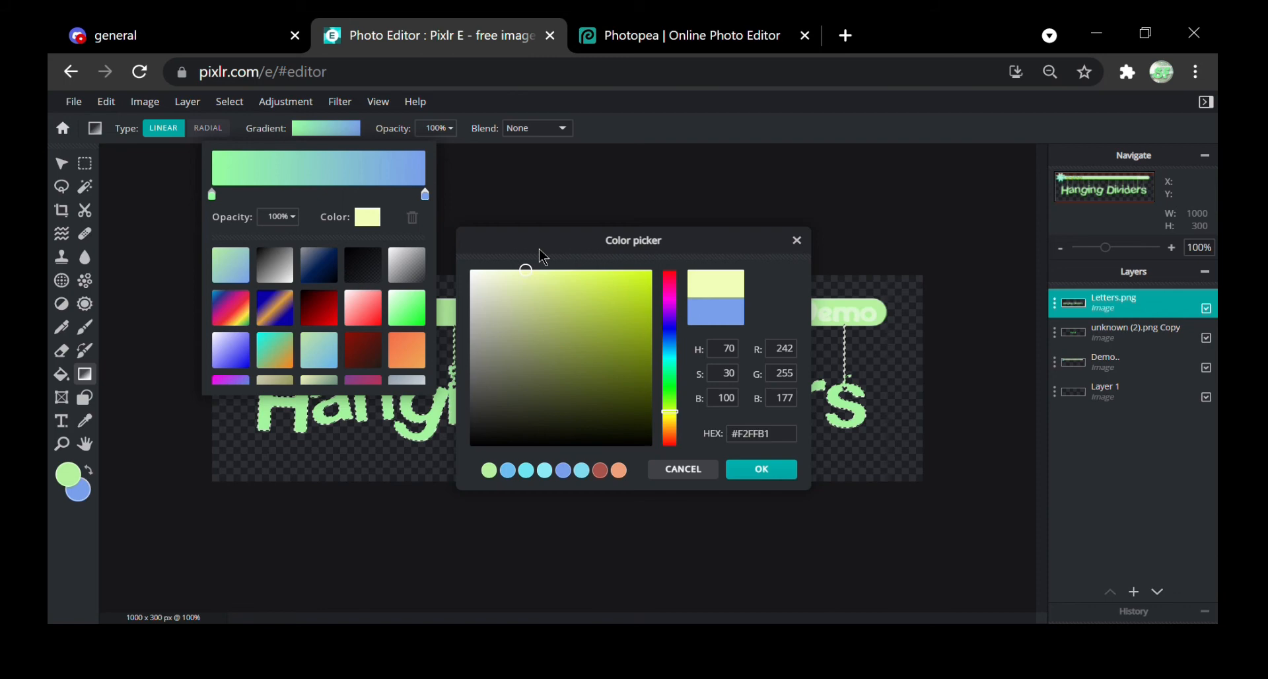
{"action": "left_click", "coordinate": [777, 479]}
{"action": "left_click_drag", "start_coordinate": [212, 194], "coordinate": [273, 195]}
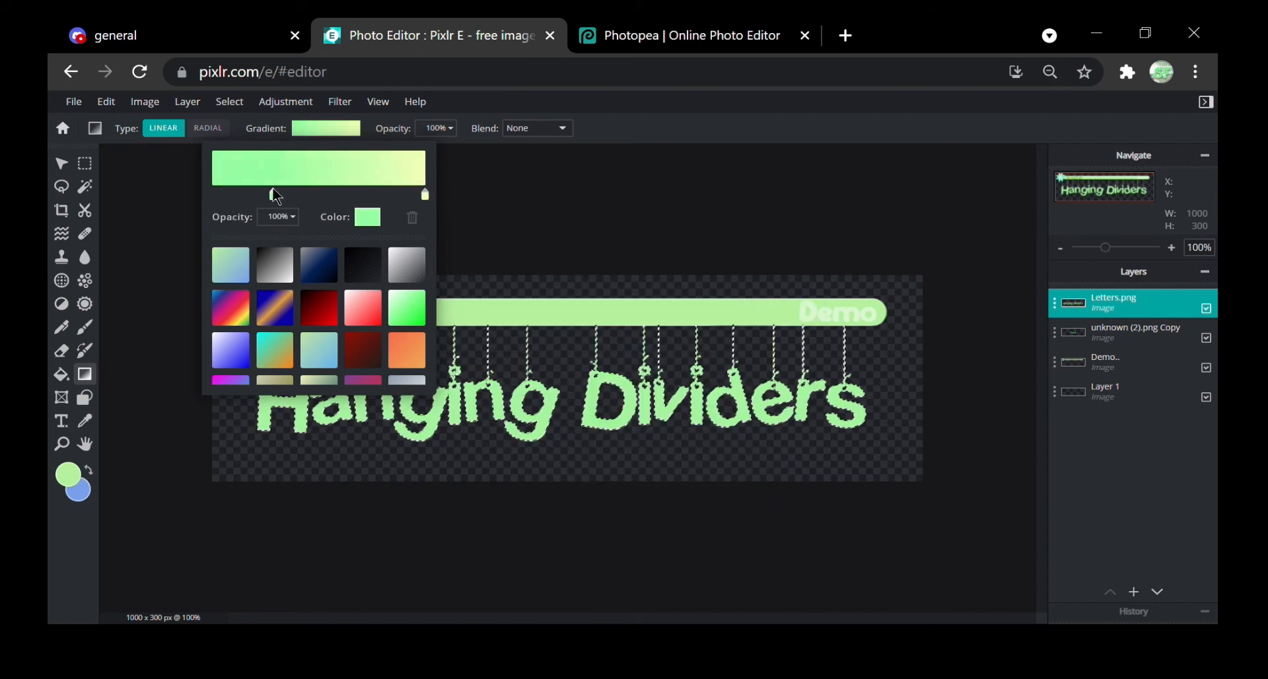
{"action": "left_click", "coordinate": [521, 276]}
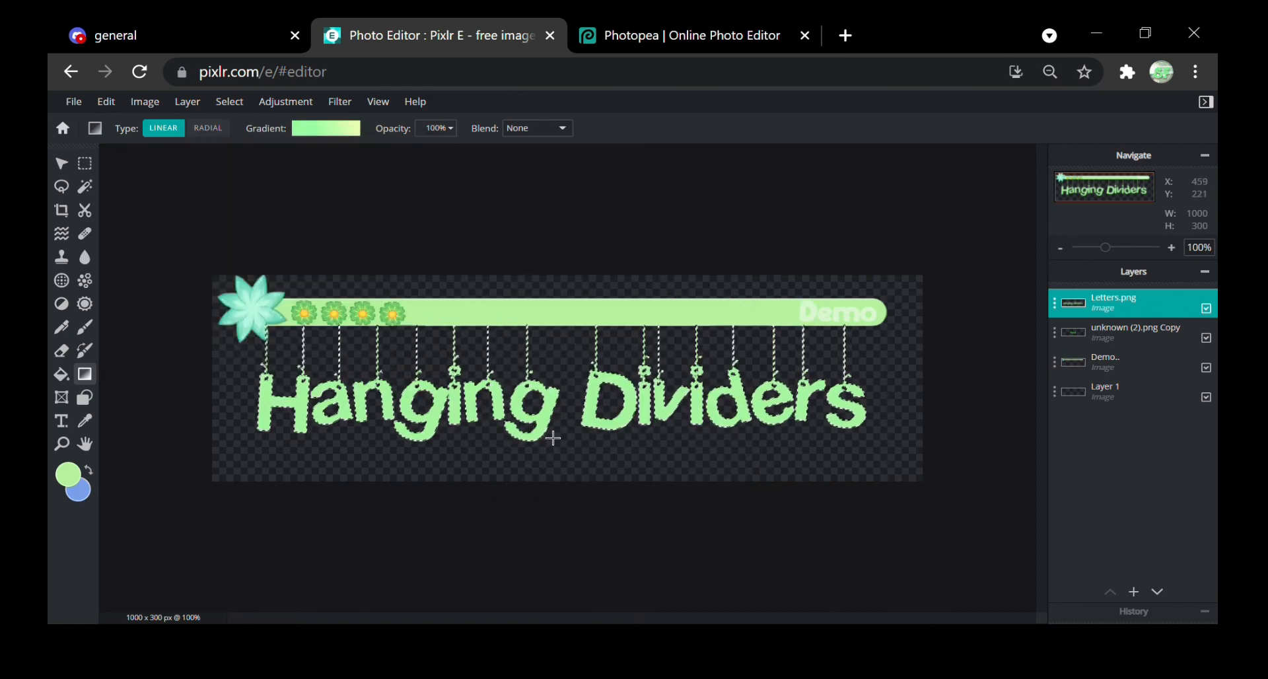
- Fill the selected lettering with the gradient from green at its top to yellow at its bottom, and clear the selection
{"action": "left_click_drag", "start_coordinate": [536, 397], "coordinate": [536, 404]}
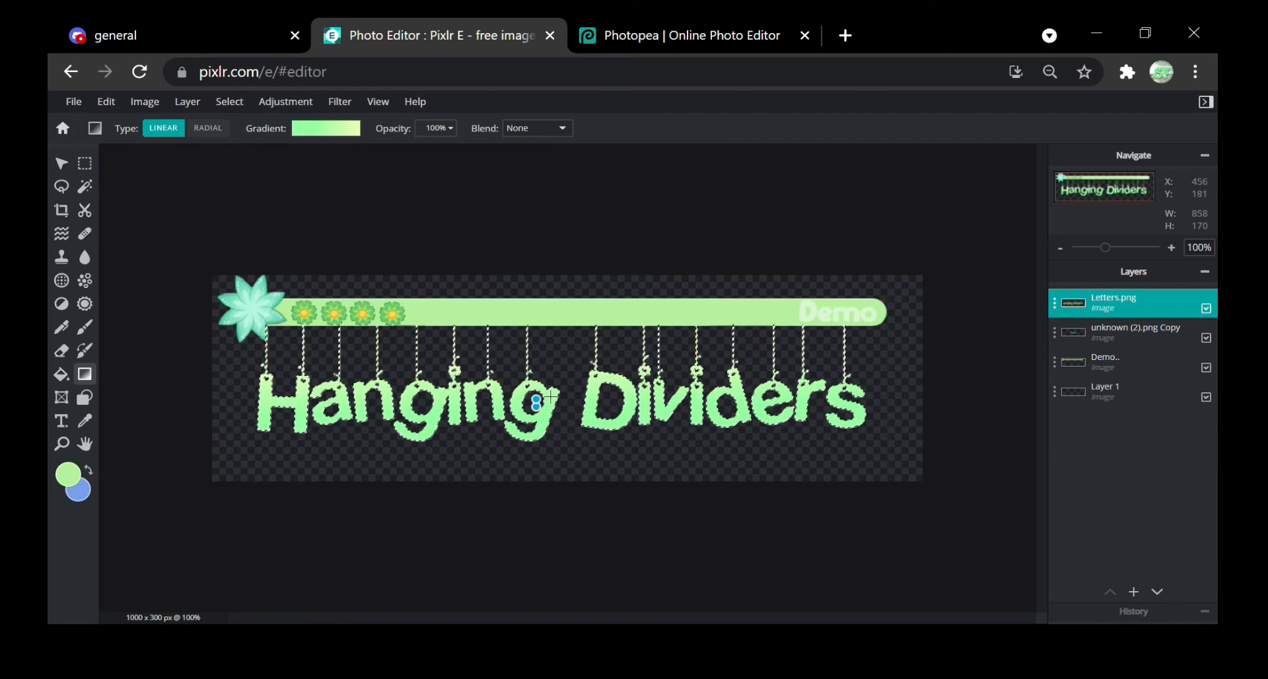
{"action": "left_click_drag", "start_coordinate": [534, 354], "coordinate": [539, 416]}
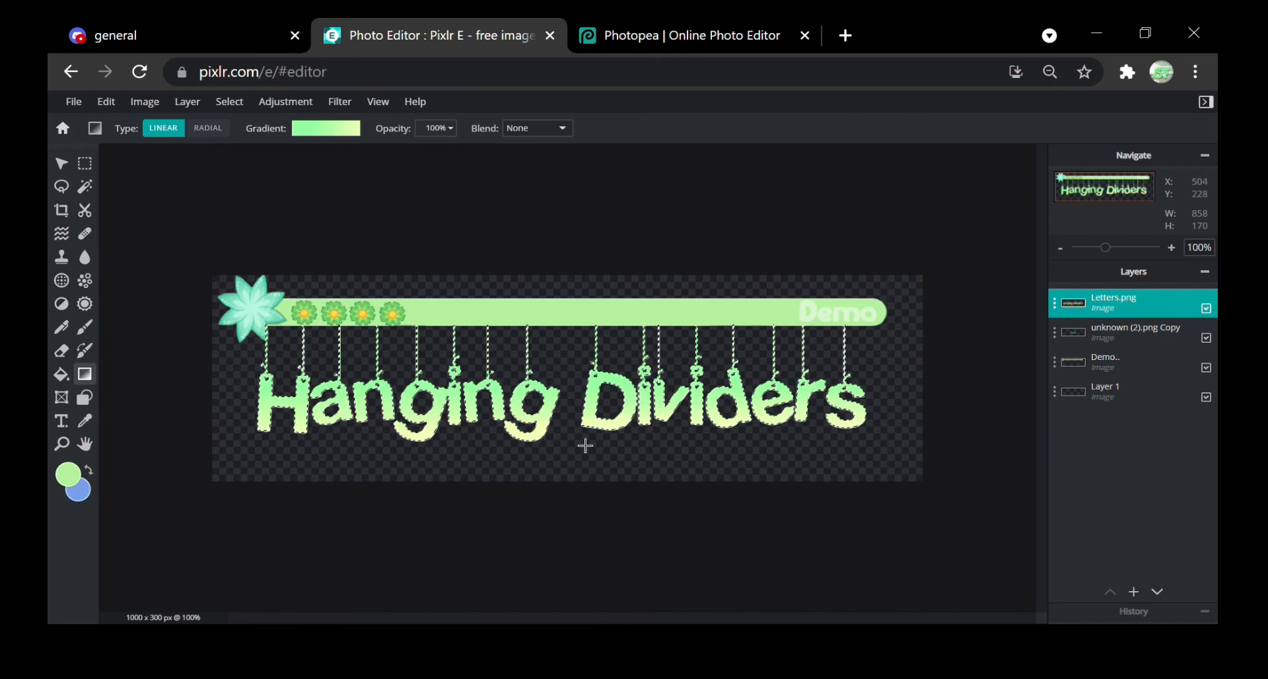
{"action": "left_click", "coordinate": [84, 164]}
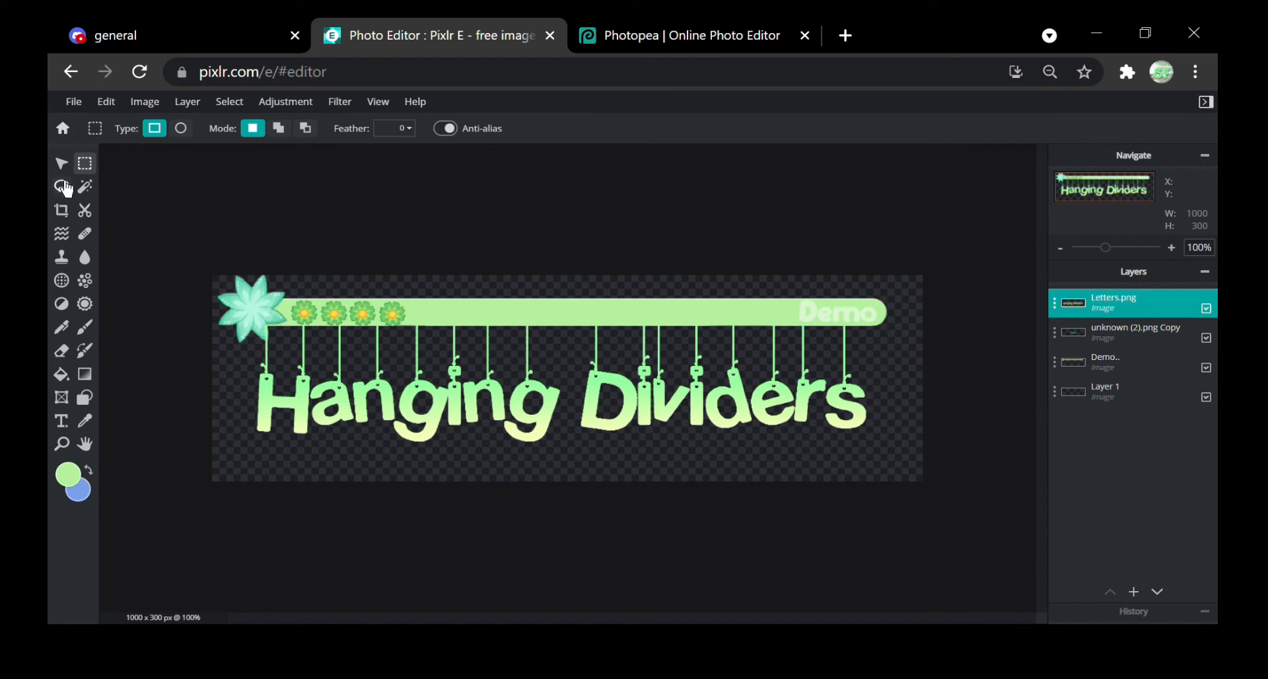
- Centre the lettering horizontally at X 55, Y 40 and place the Letters.png layer beneath the Demo.. layer
{"action": "left_click", "coordinate": [62, 164]}
{"action": "left_click_drag", "start_coordinate": [468, 413], "coordinate": [472, 413]}
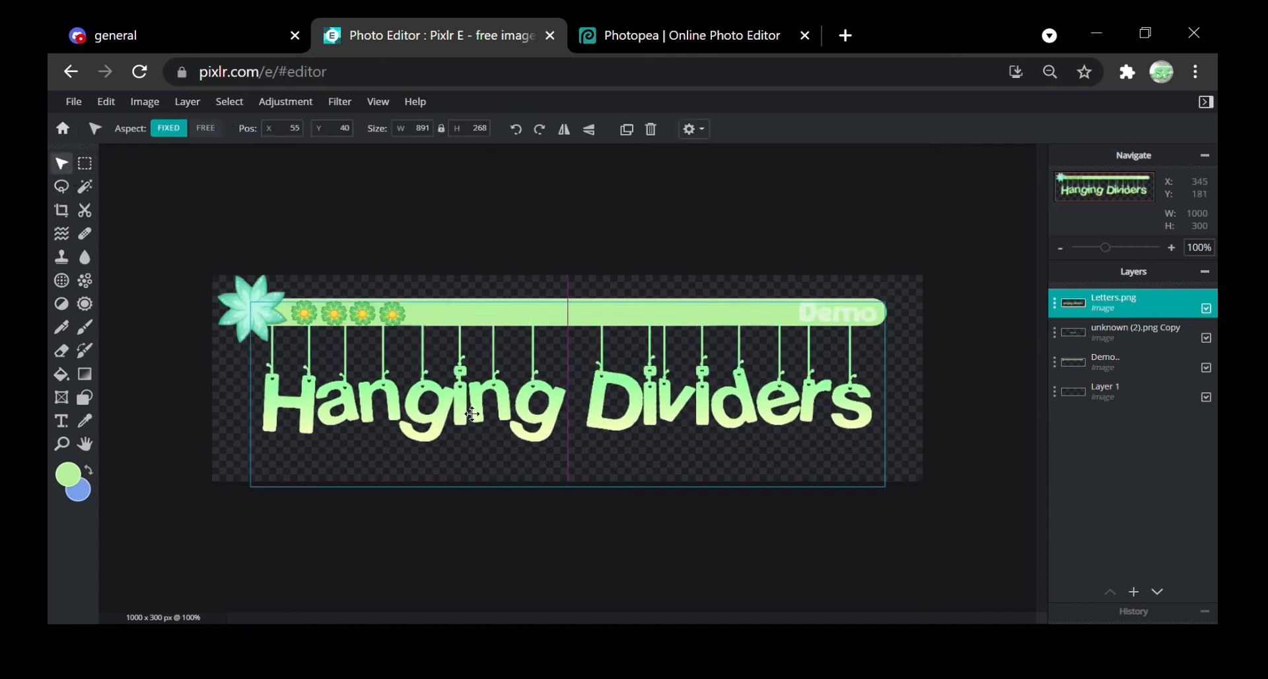
{"action": "left_click_drag", "start_coordinate": [1149, 305], "coordinate": [1150, 386]}
- Add the sparkle image image0 (2).png, scale it to 387 x 387 px, bring it above all layers and place it at X 674, Y -107
{"action": "left_click", "coordinate": [1134, 591]}
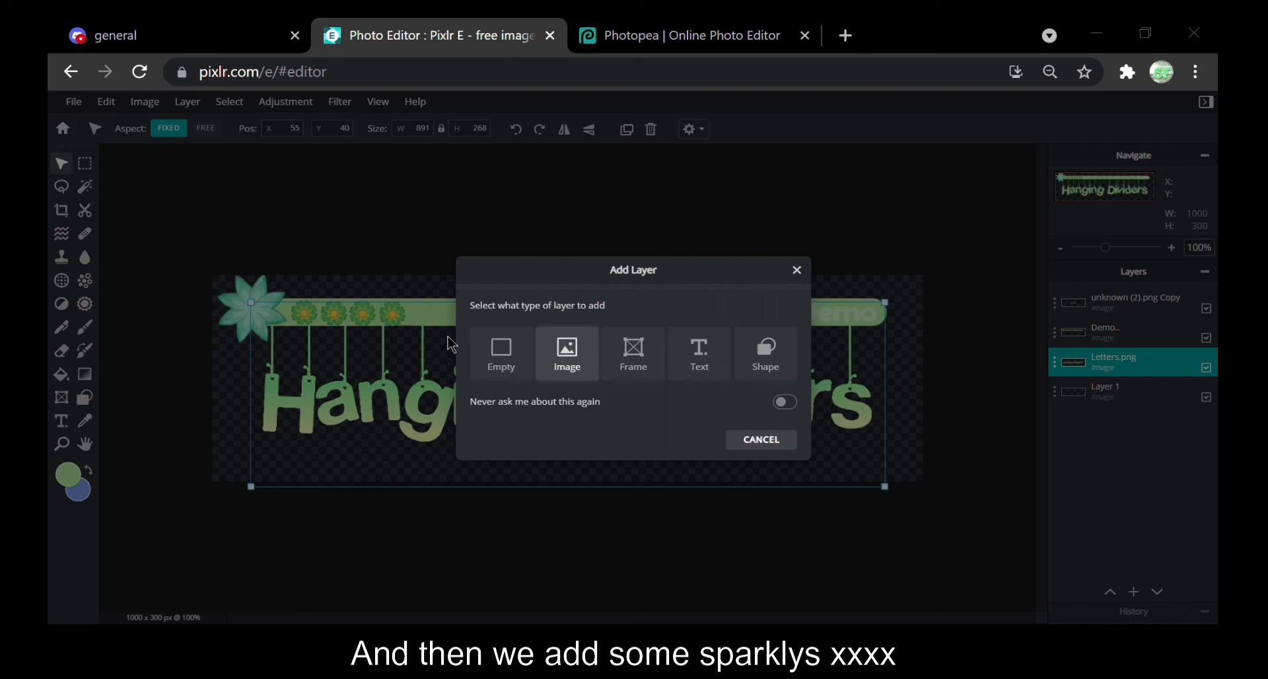
{"action": "left_click", "coordinate": [548, 474]}
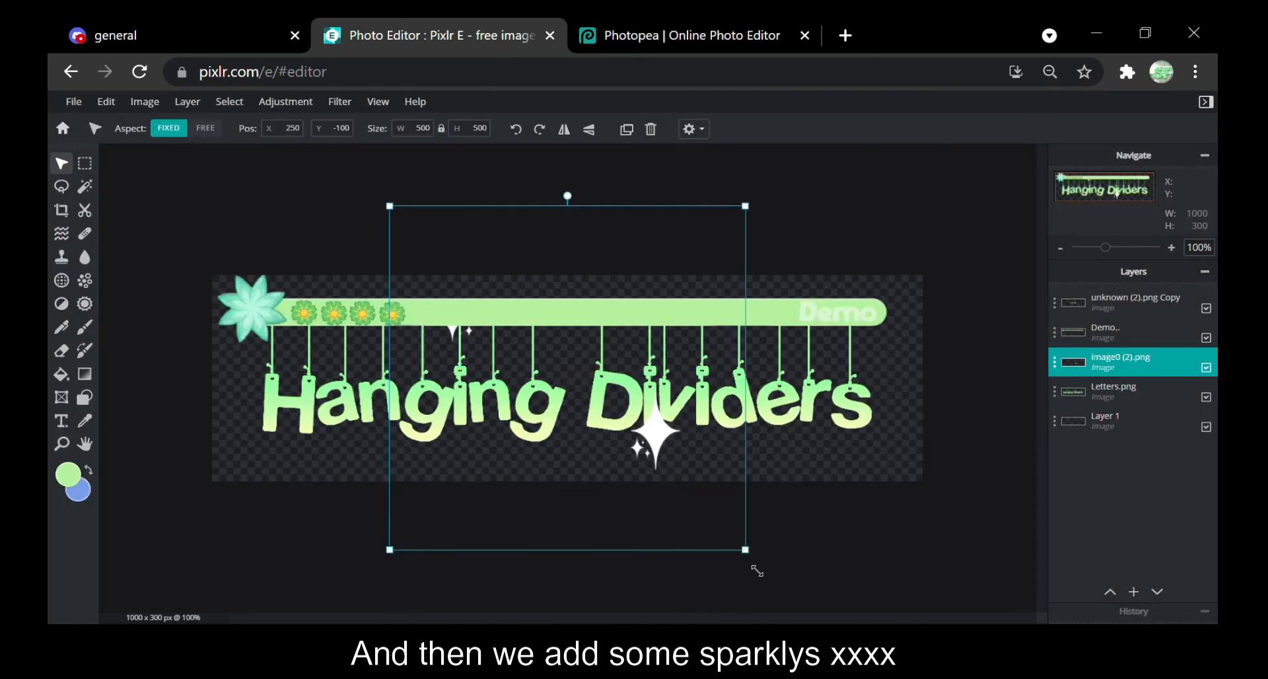
{"action": "left_click_drag", "start_coordinate": [758, 563], "coordinate": [678, 487]}
{"action": "left_click_drag", "start_coordinate": [1118, 368], "coordinate": [1118, 306]}
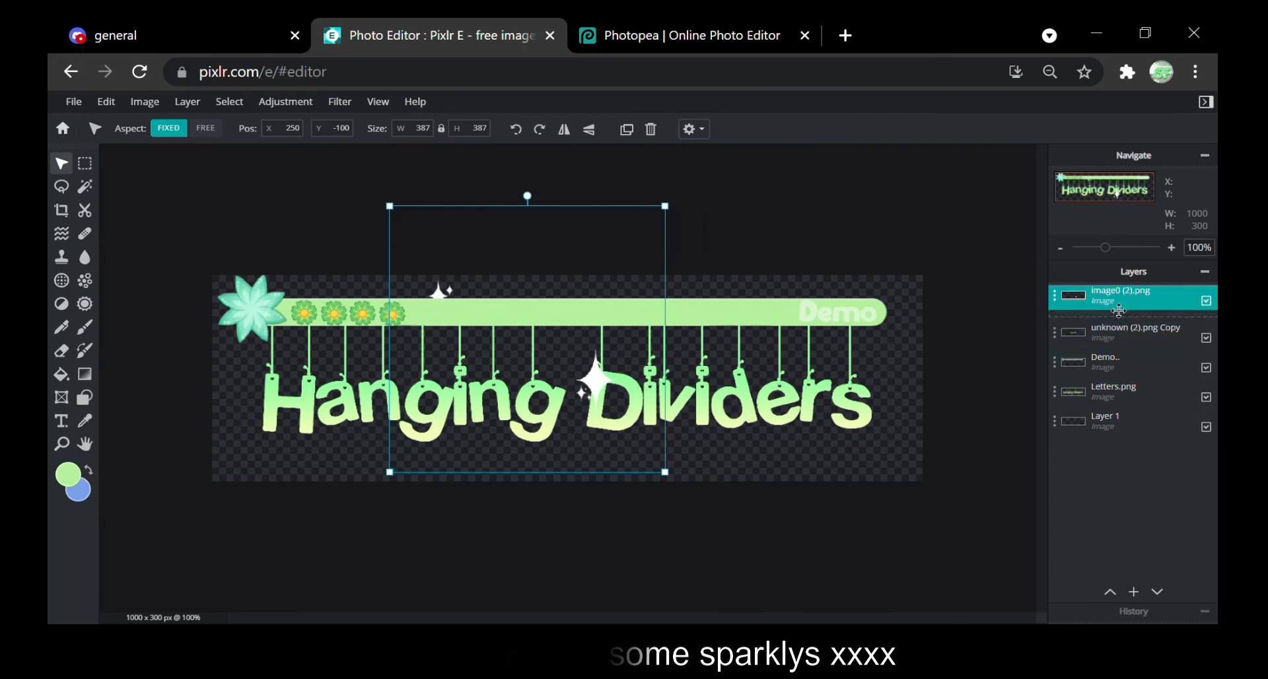
{"action": "left_click_drag", "start_coordinate": [570, 422], "coordinate": [871, 417]}
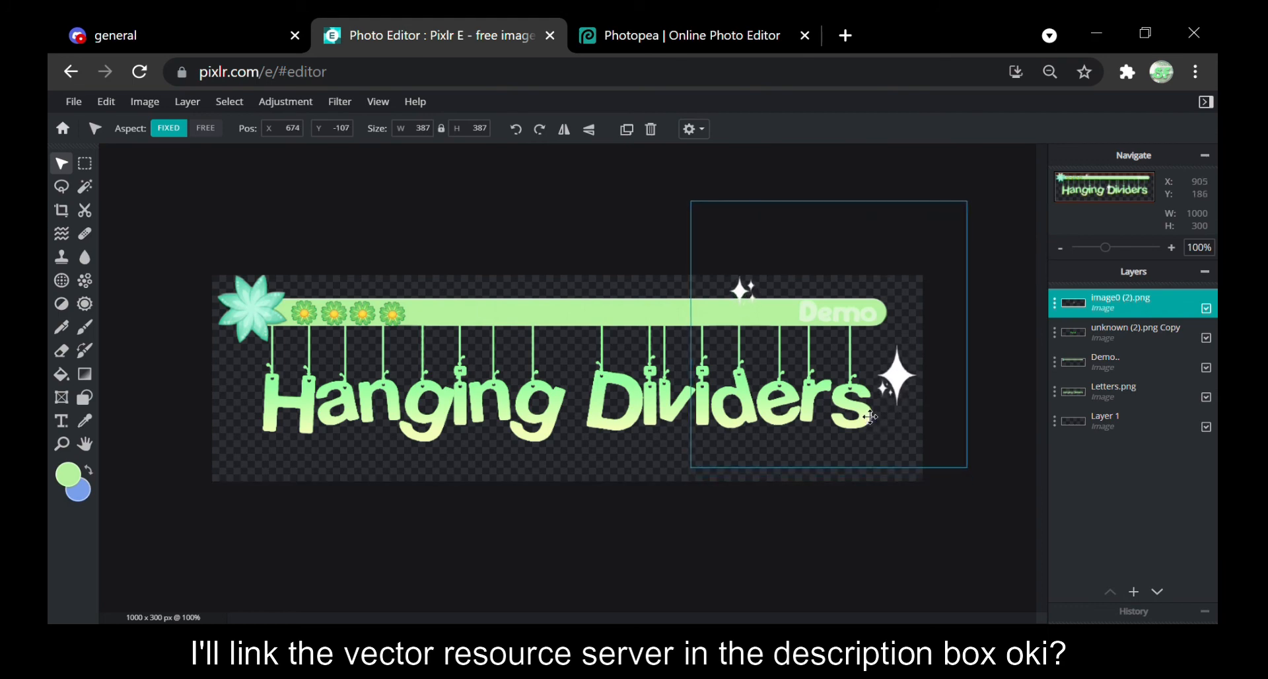
- Duplicate the sparkle layer and move the copy to X -51, Y -7, around the start of the lettering
{"action": "right_click", "coordinate": [817, 405]}
{"action": "left_click", "coordinate": [841, 486]}
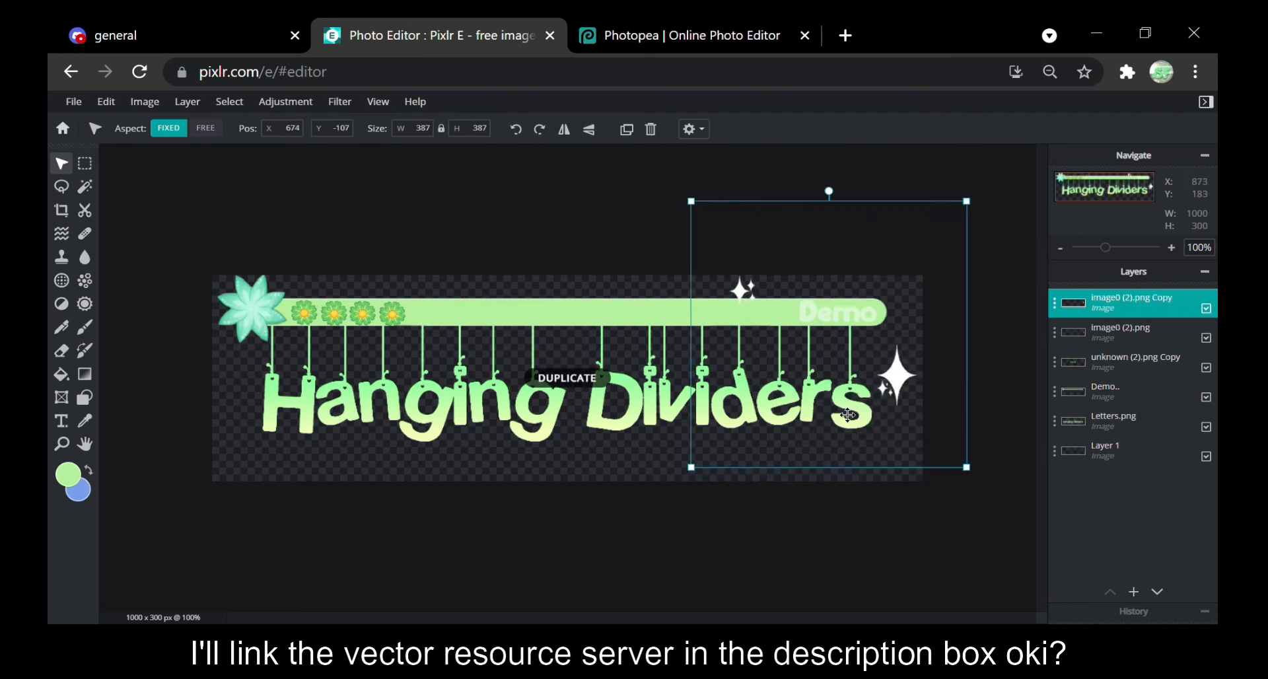
{"action": "left_click_drag", "start_coordinate": [803, 415], "coordinate": [331, 482]}
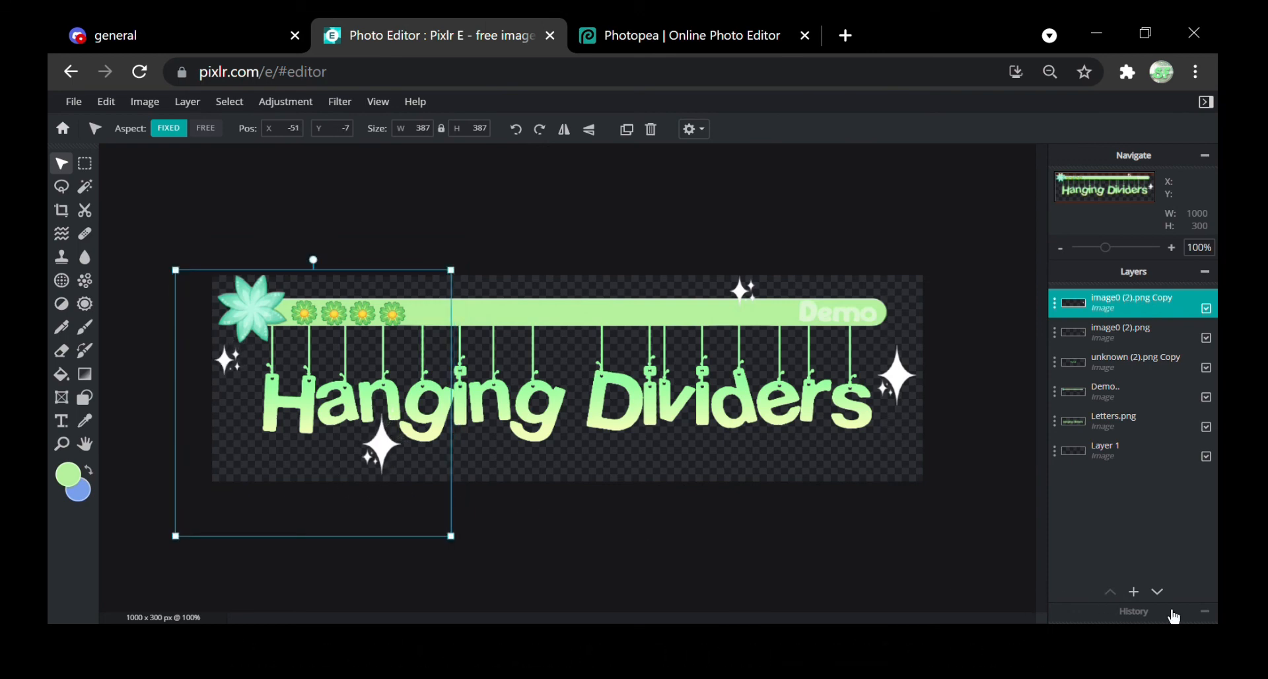
- Add the star image image0-1-1.png, shrink it to 50 x 74 px and place it beside the large flower, leaving no layer selected
{"action": "left_click", "coordinate": [1133, 592]}
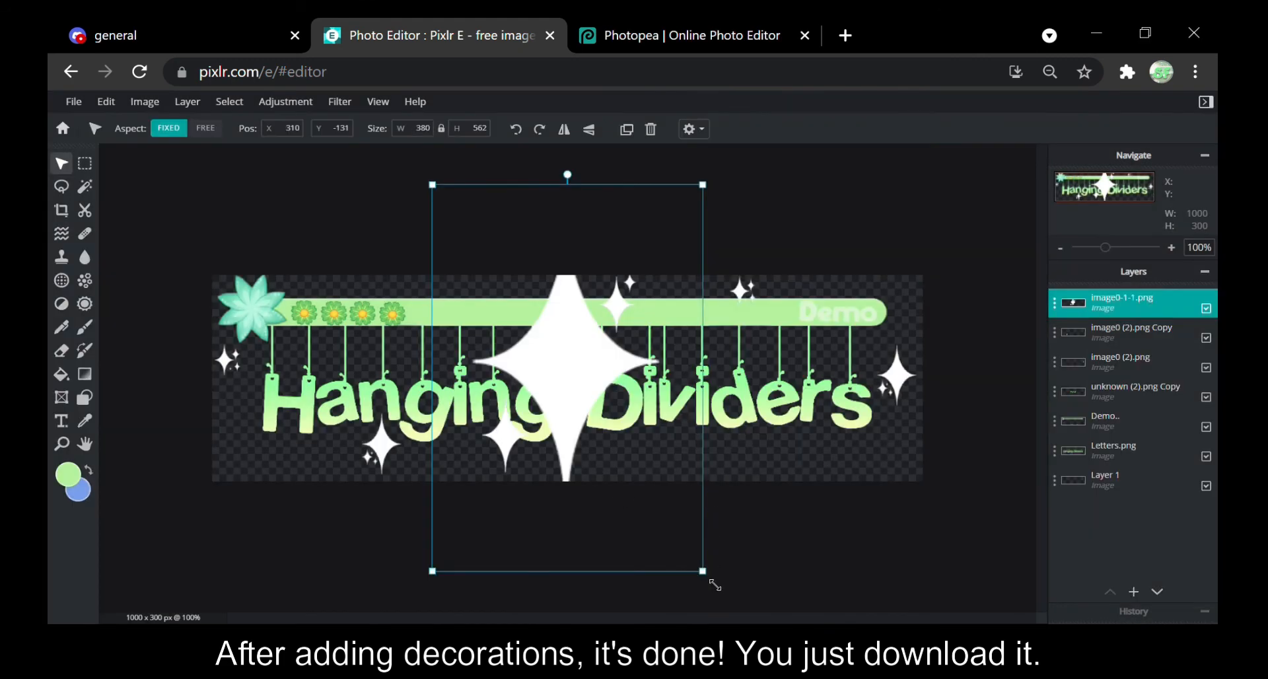
{"action": "left_click_drag", "start_coordinate": [715, 585], "coordinate": [291, 314]}
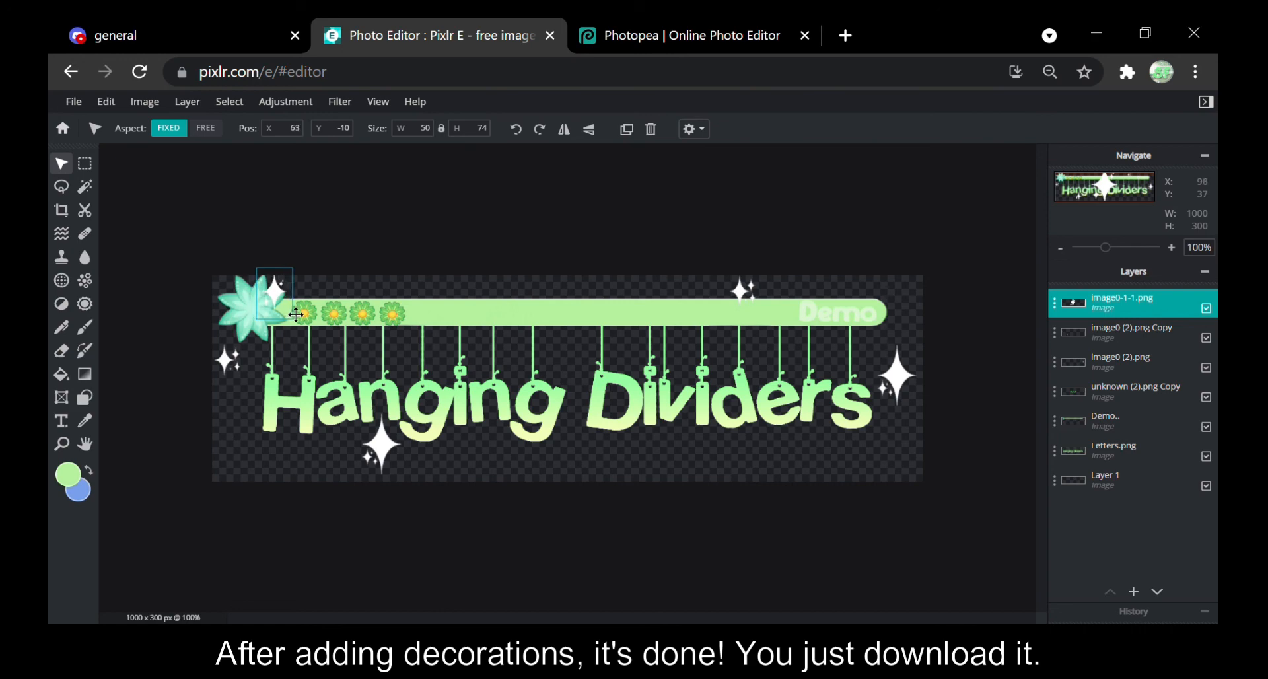
{"action": "left_click", "coordinate": [566, 550]}
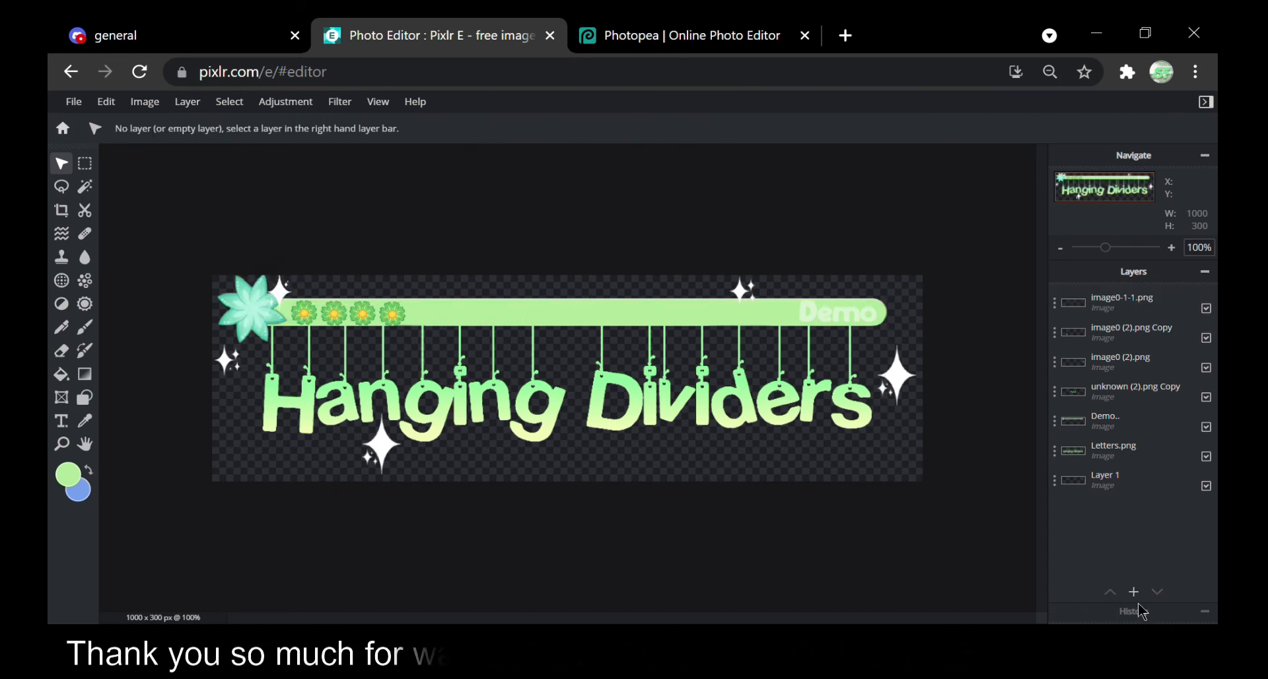
- Download the image as Demo Divider in PNG format at 1000 x 300 px
{"action": "left_click", "coordinate": [74, 107]}
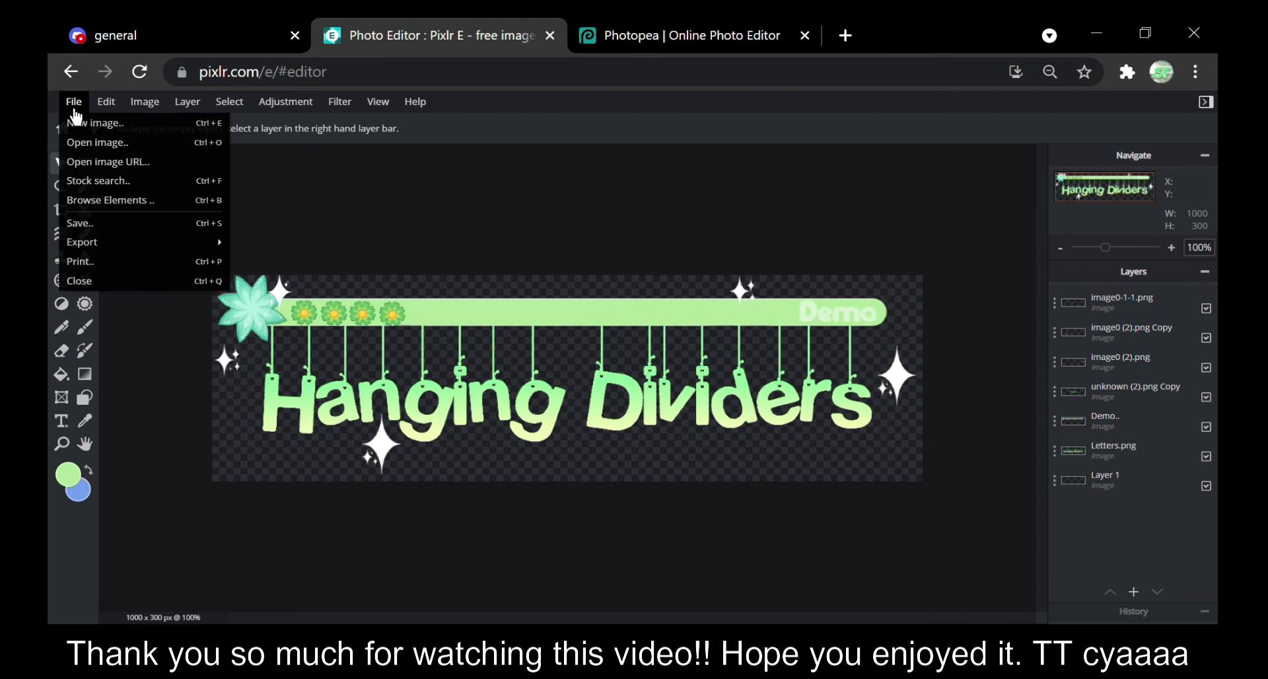
{"action": "left_click", "coordinate": [126, 228]}
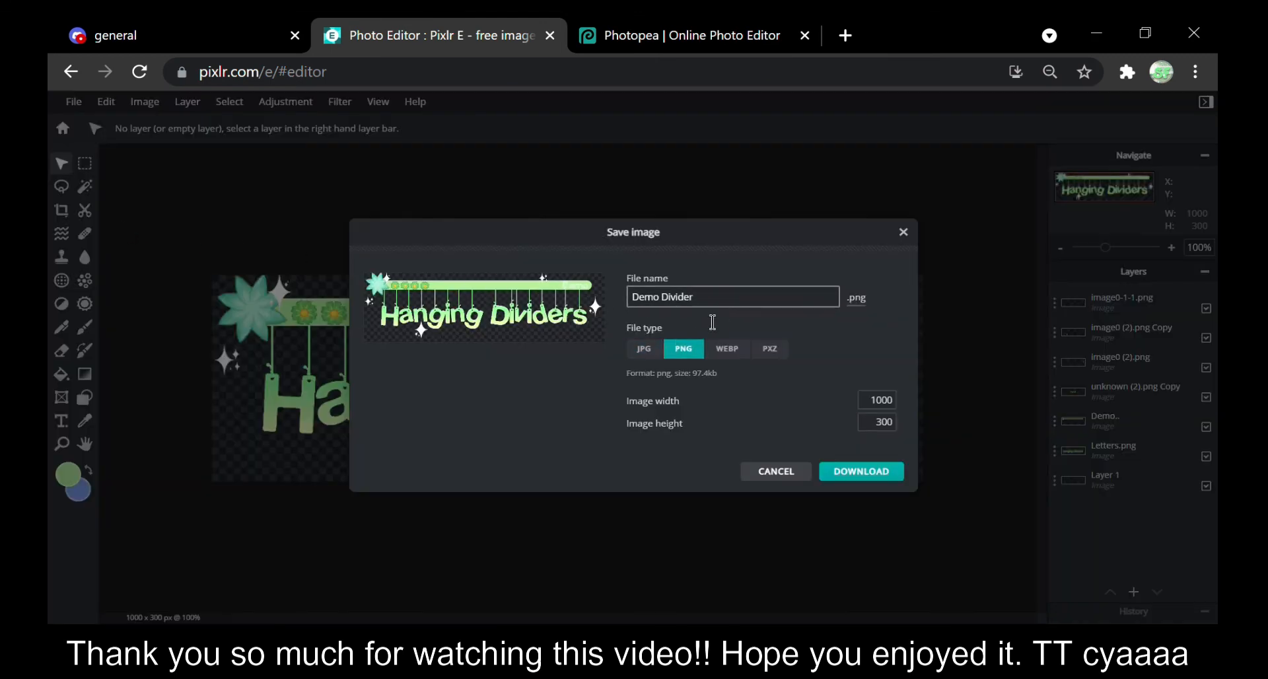
{"action": "left_click", "coordinate": [902, 477]}
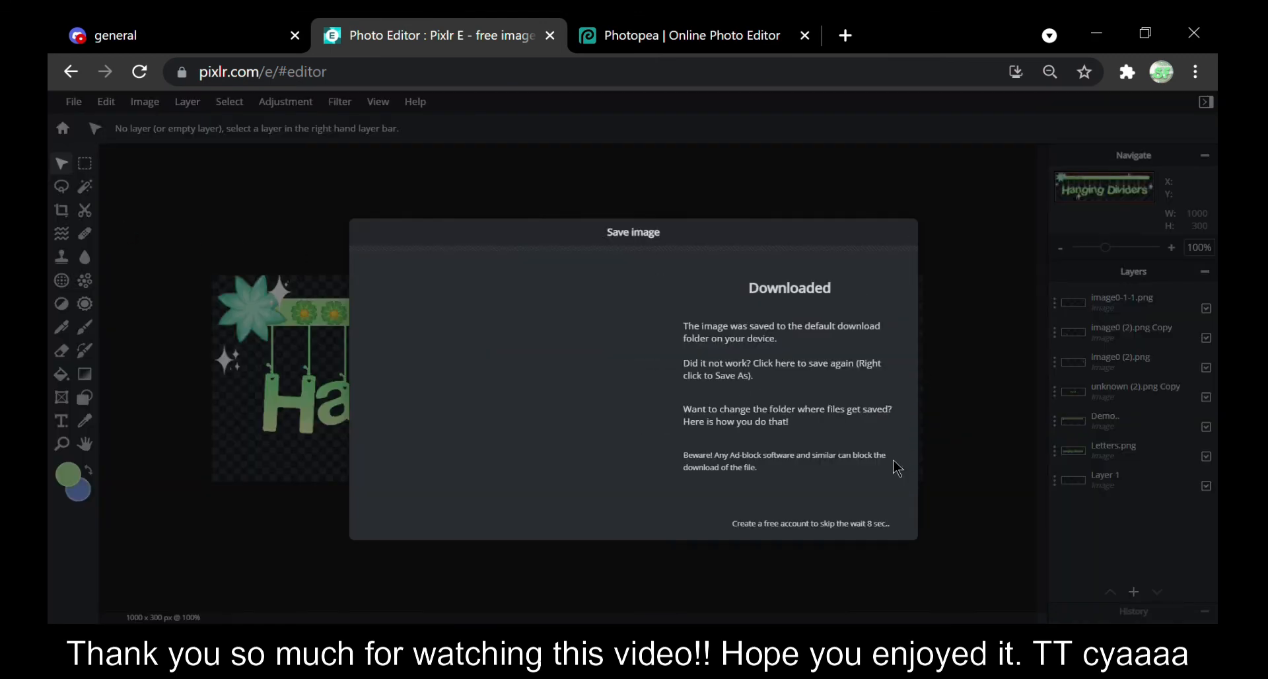